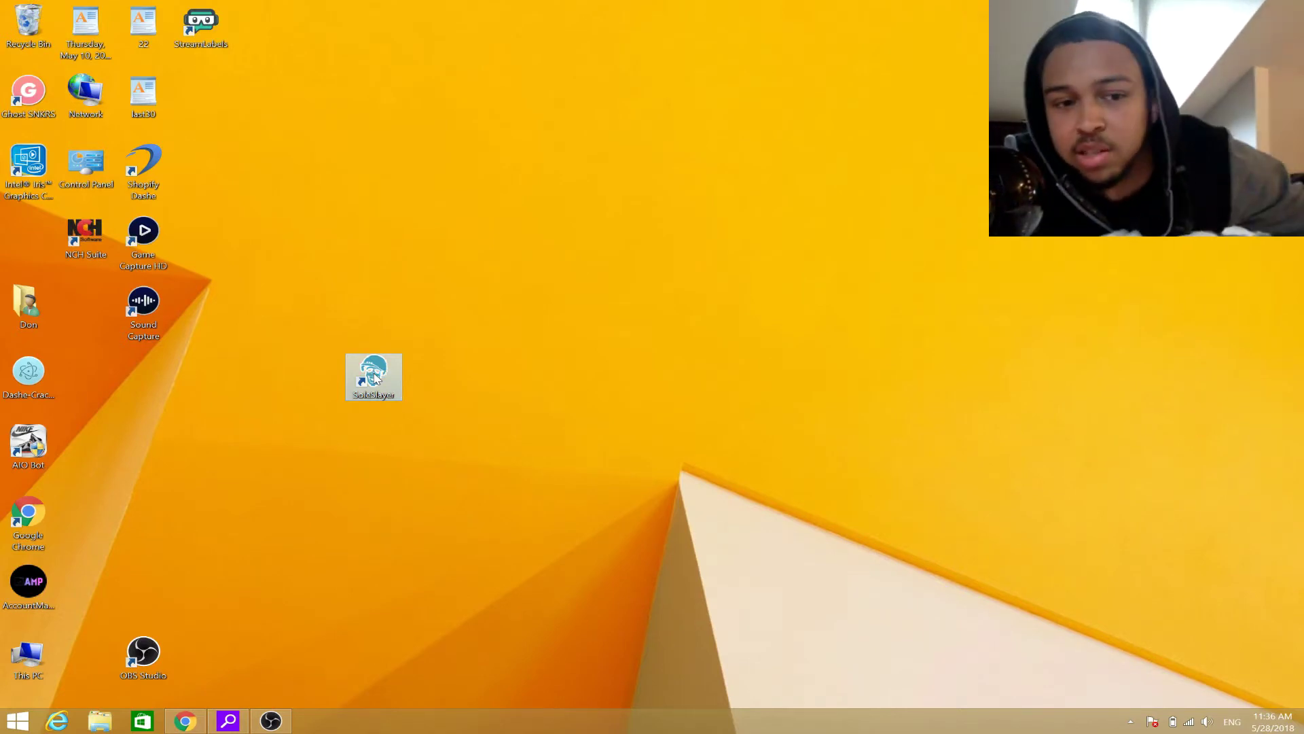
Step: Launch SoleSlayer and permanently delete the saved Champs release Test Video 1
{"action": "double_click", "coordinate": [374, 378]}
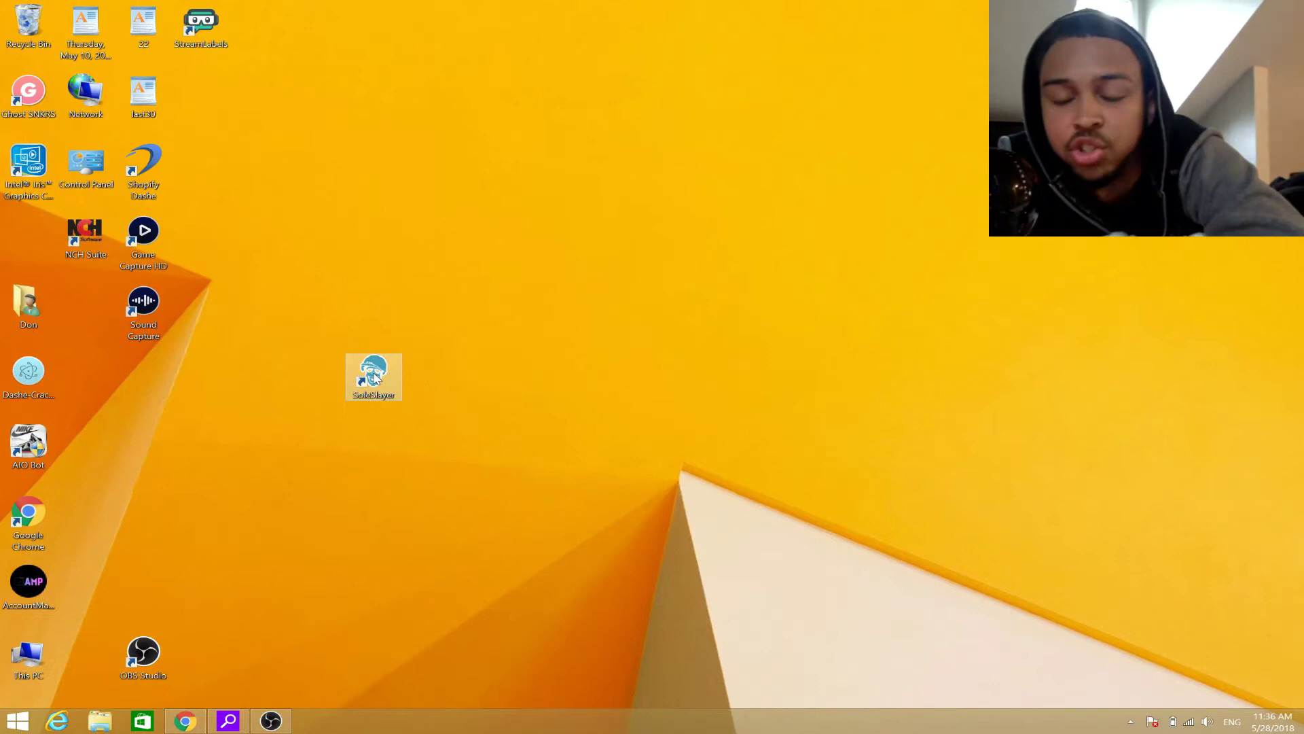
{"action": "double_click", "coordinate": [399, 377]}
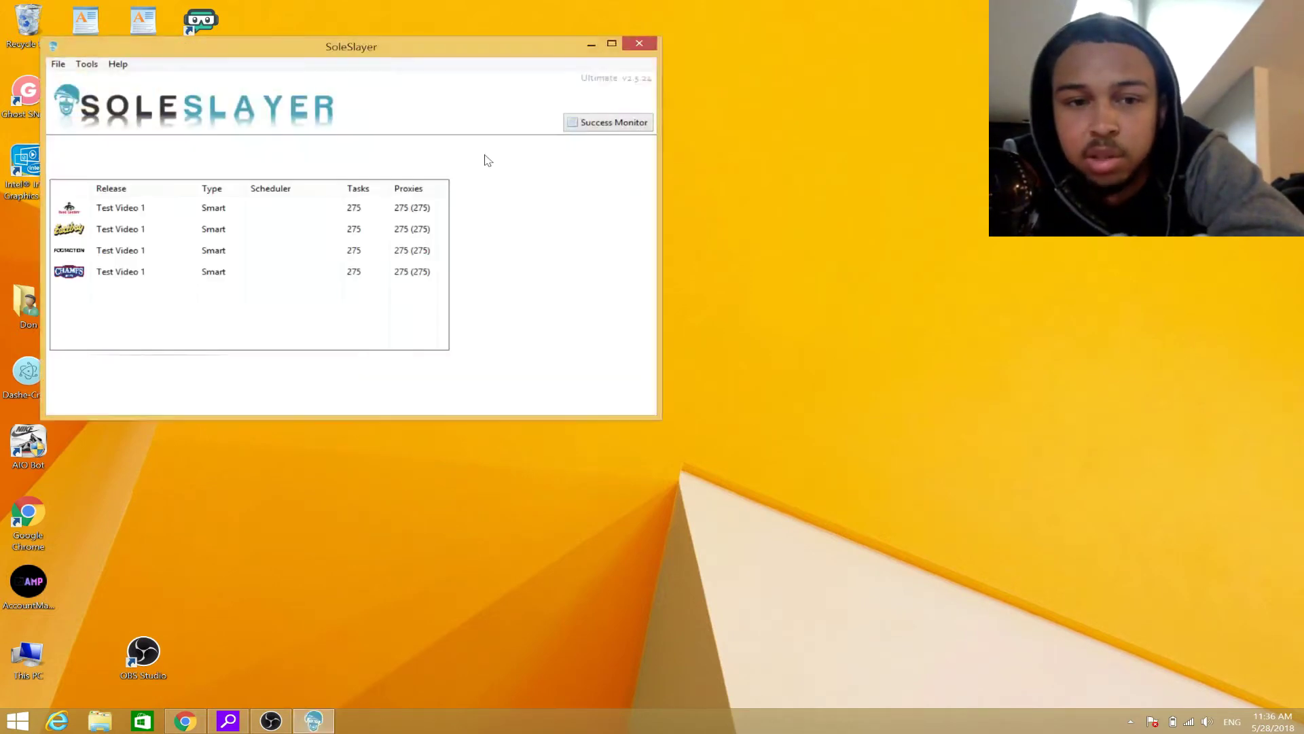
{"action": "right_click", "coordinate": [109, 275]}
{"action": "left_click", "coordinate": [157, 341]}
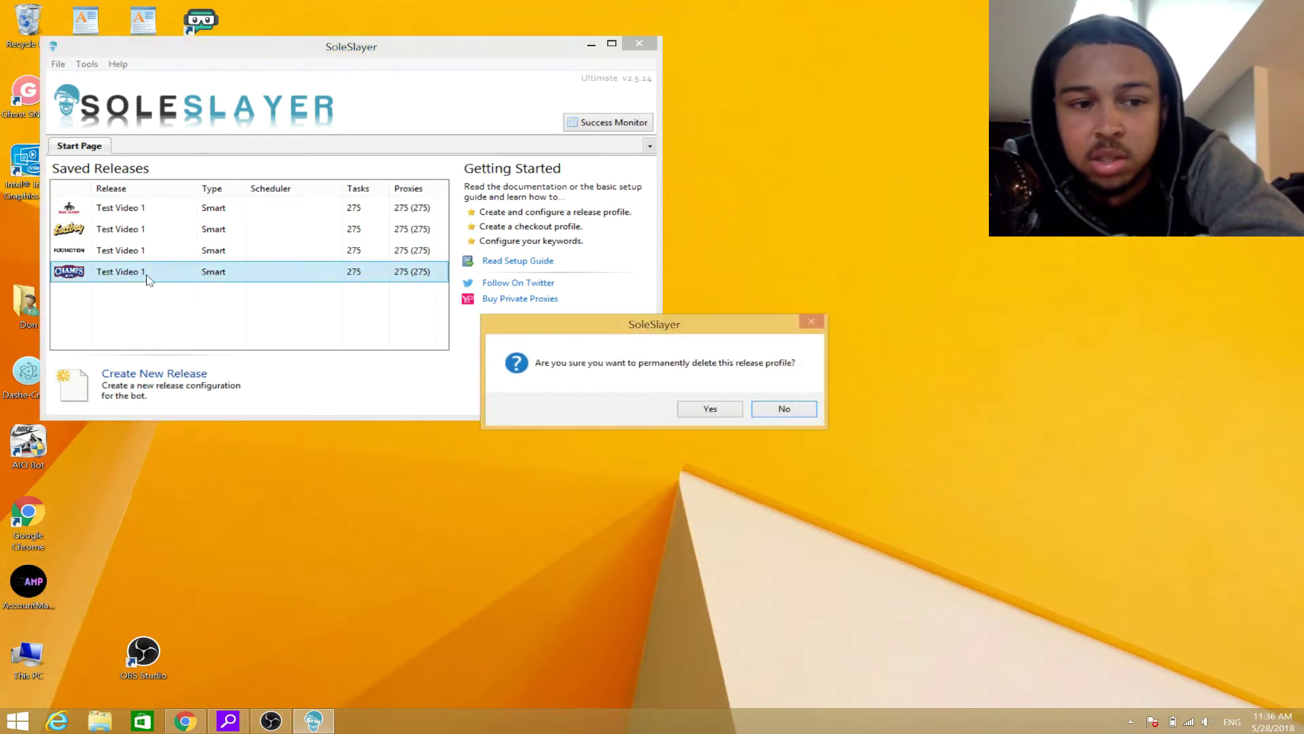
{"action": "left_click", "coordinate": [690, 406]}
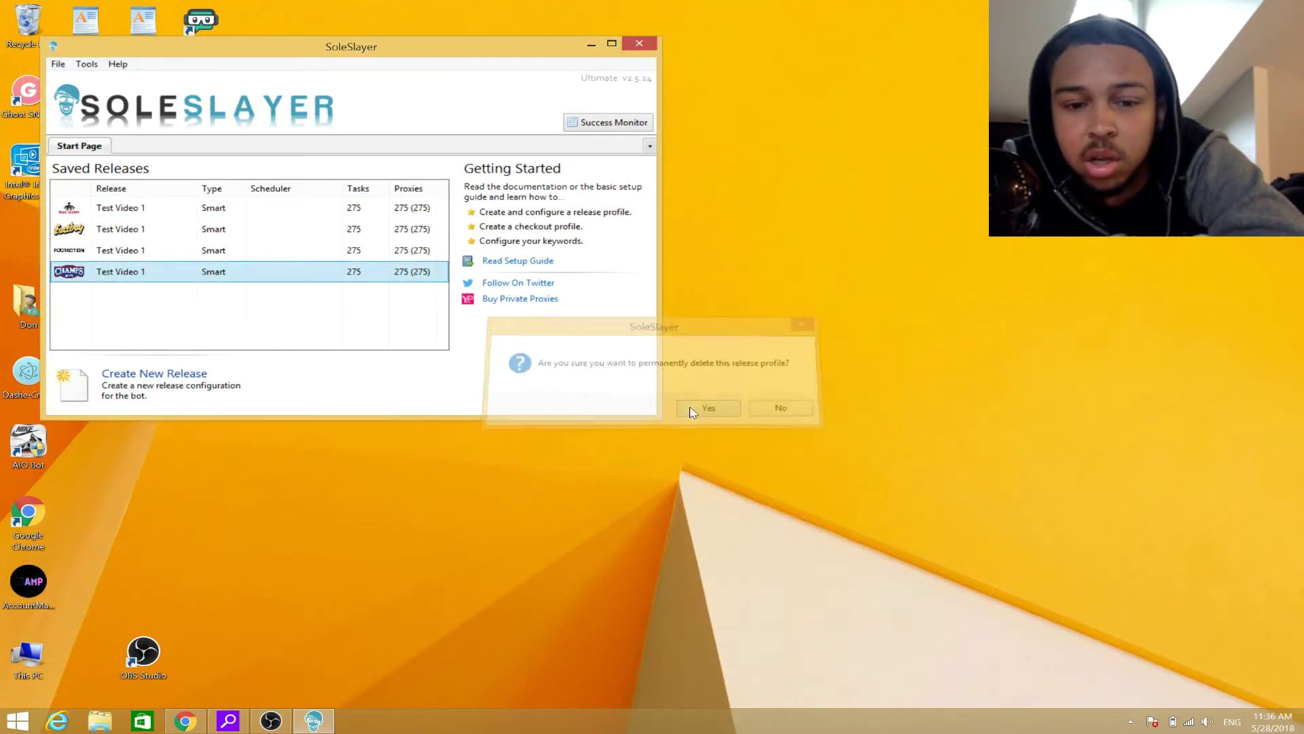
Step: Permanently delete the saved Footaction and Eastbay releases named Test Video 1
{"action": "right_click", "coordinate": [99, 252]}
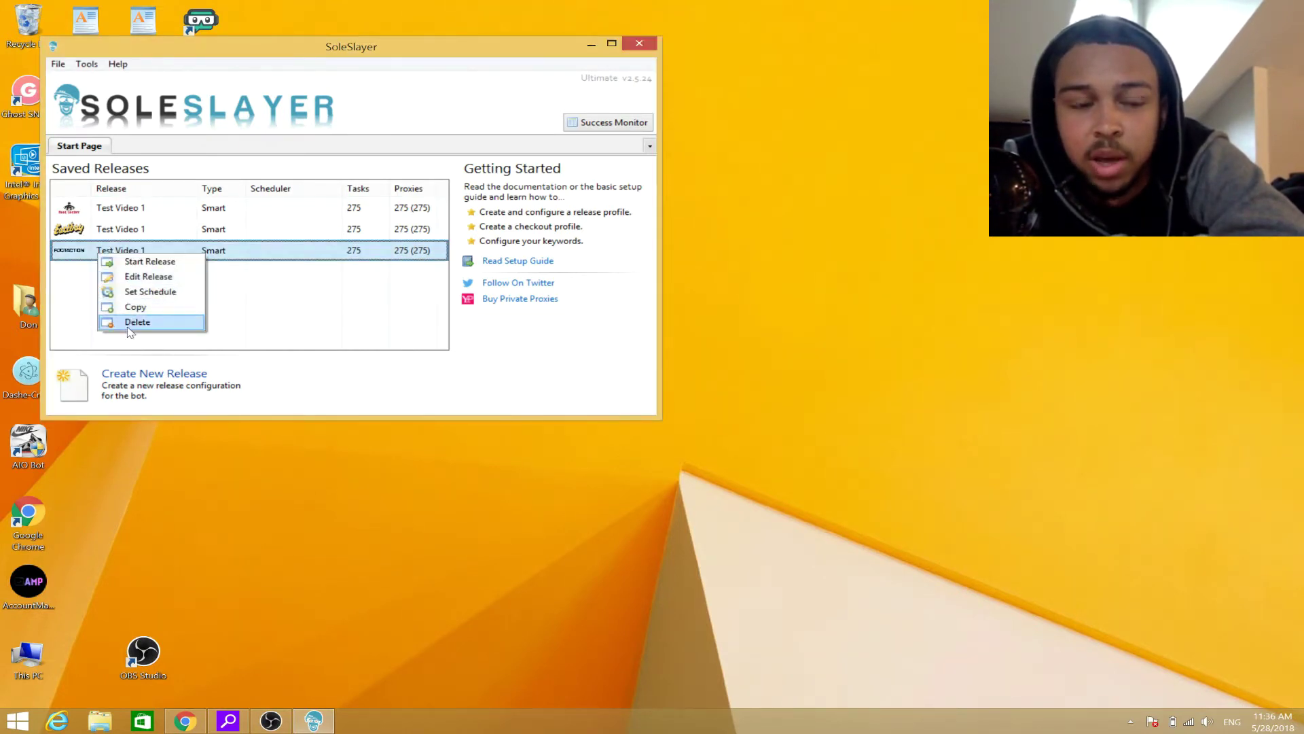
{"action": "left_click", "coordinate": [129, 324]}
{"action": "left_click", "coordinate": [687, 408]}
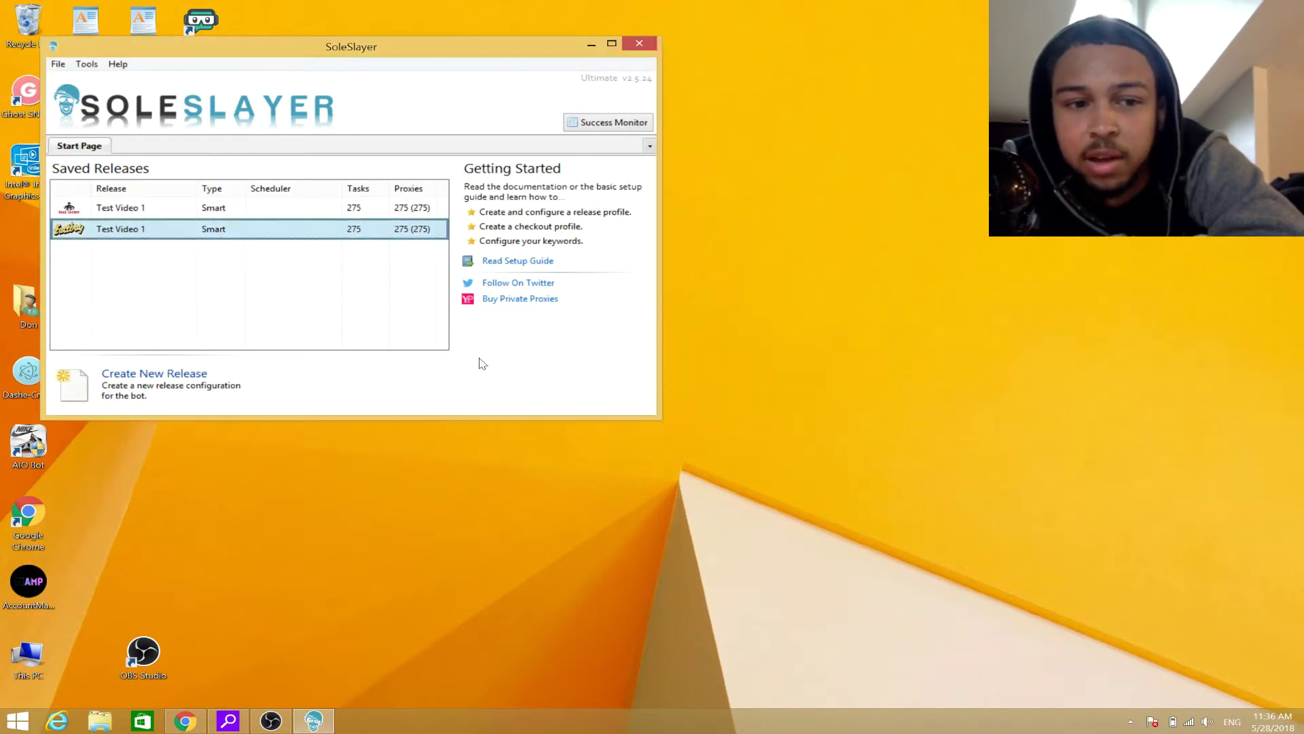
{"action": "right_click", "coordinate": [138, 229]}
{"action": "left_click", "coordinate": [183, 299]}
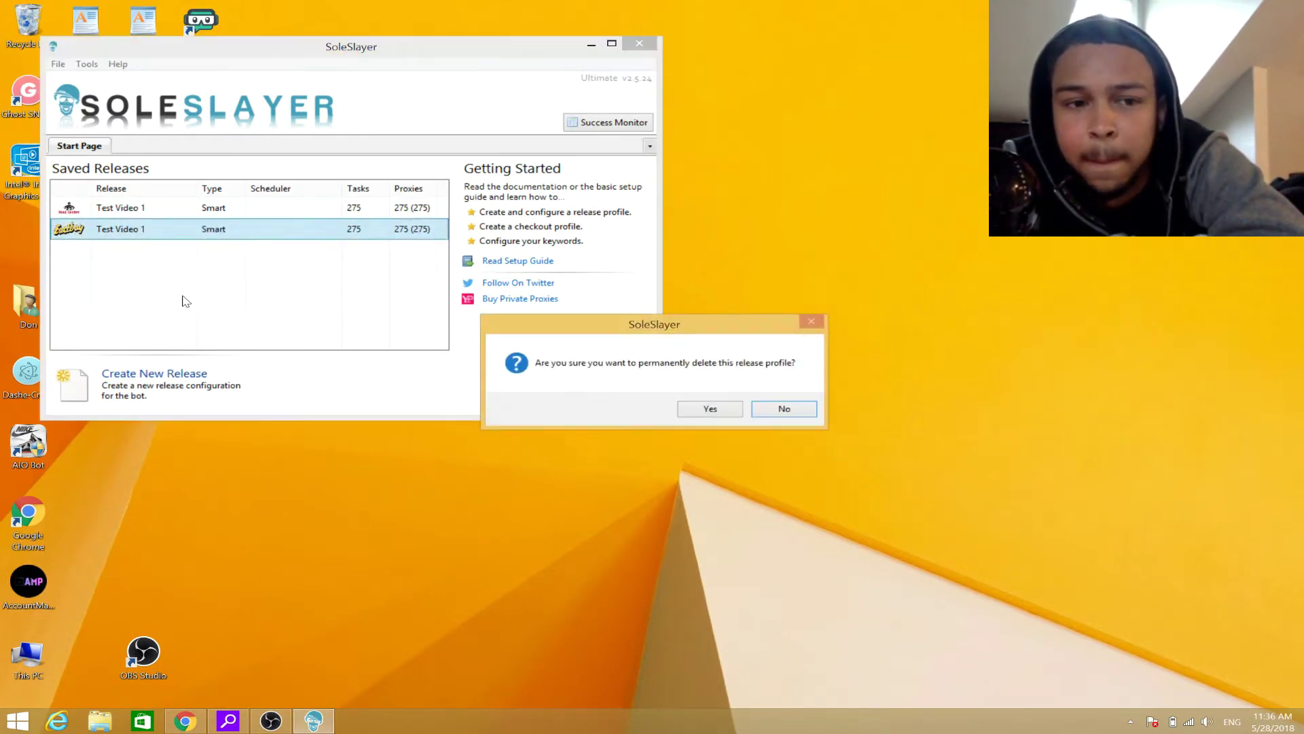
{"action": "left_click", "coordinate": [732, 409]}
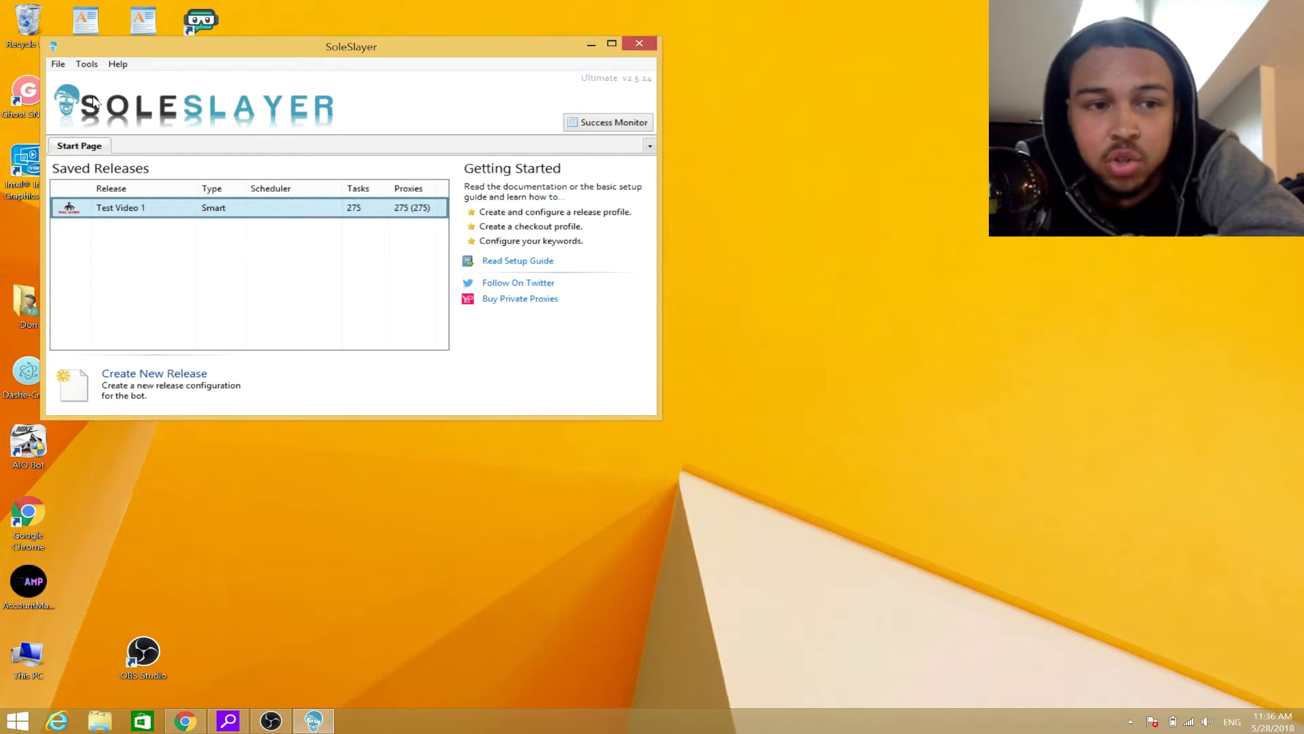
Step: Open the remaining Test Video 1 release for editing and choose Foot Locker as its store
{"action": "left_click_drag", "start_coordinate": [202, 48], "coordinate": [443, 154]}
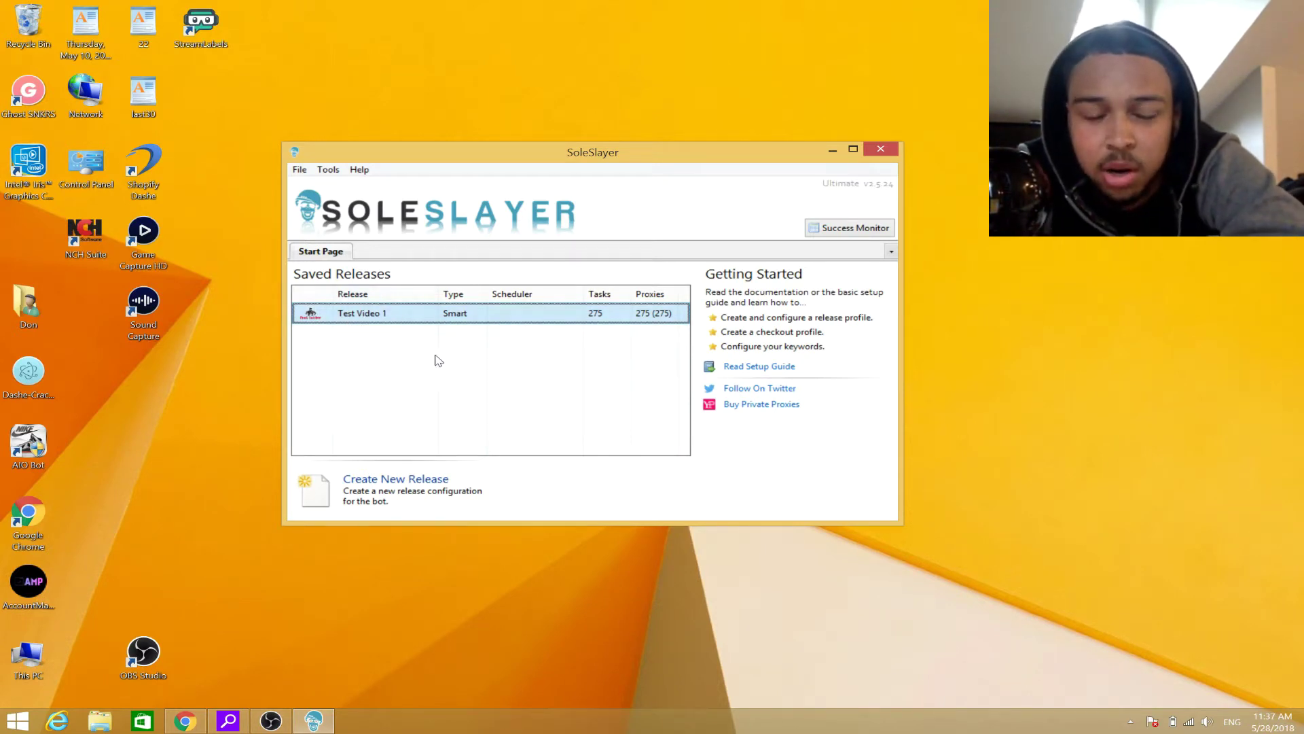
{"action": "right_click", "coordinate": [392, 317]}
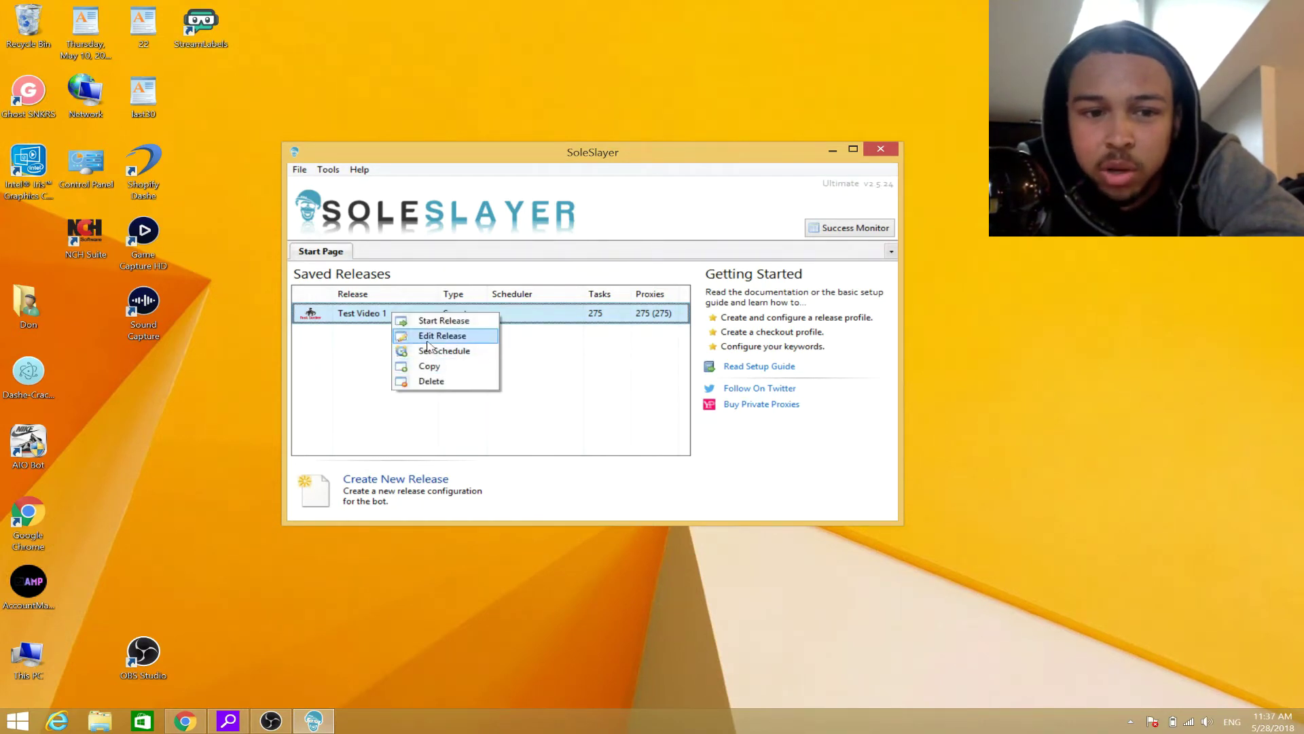
{"action": "left_click", "coordinate": [428, 343]}
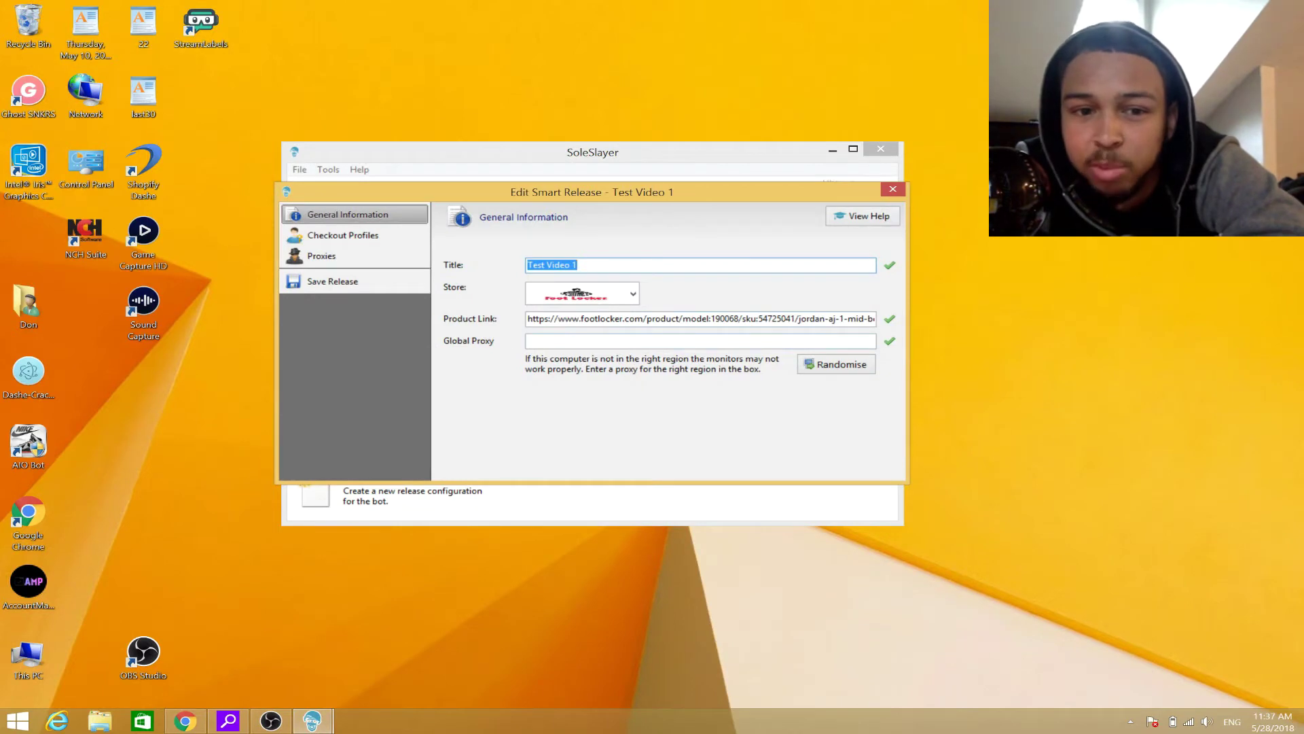
{"action": "left_click", "coordinate": [614, 295]}
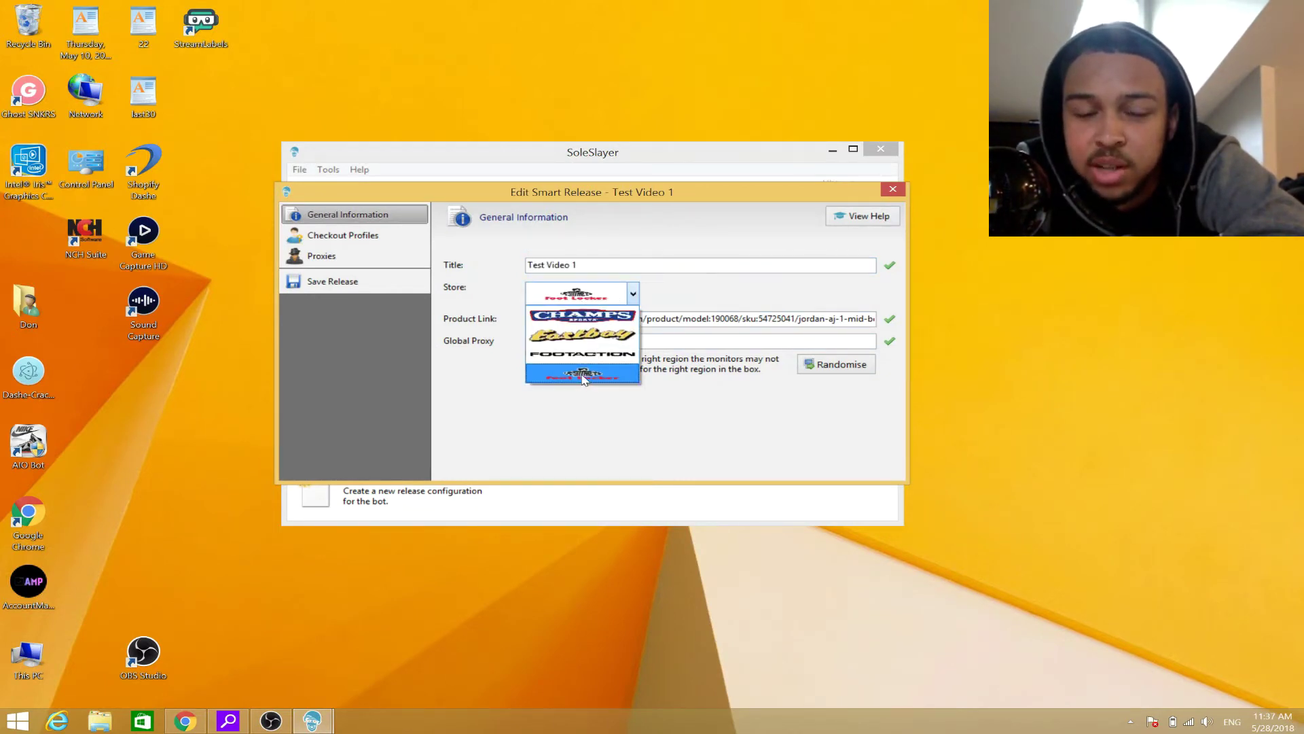
{"action": "left_click", "coordinate": [583, 374]}
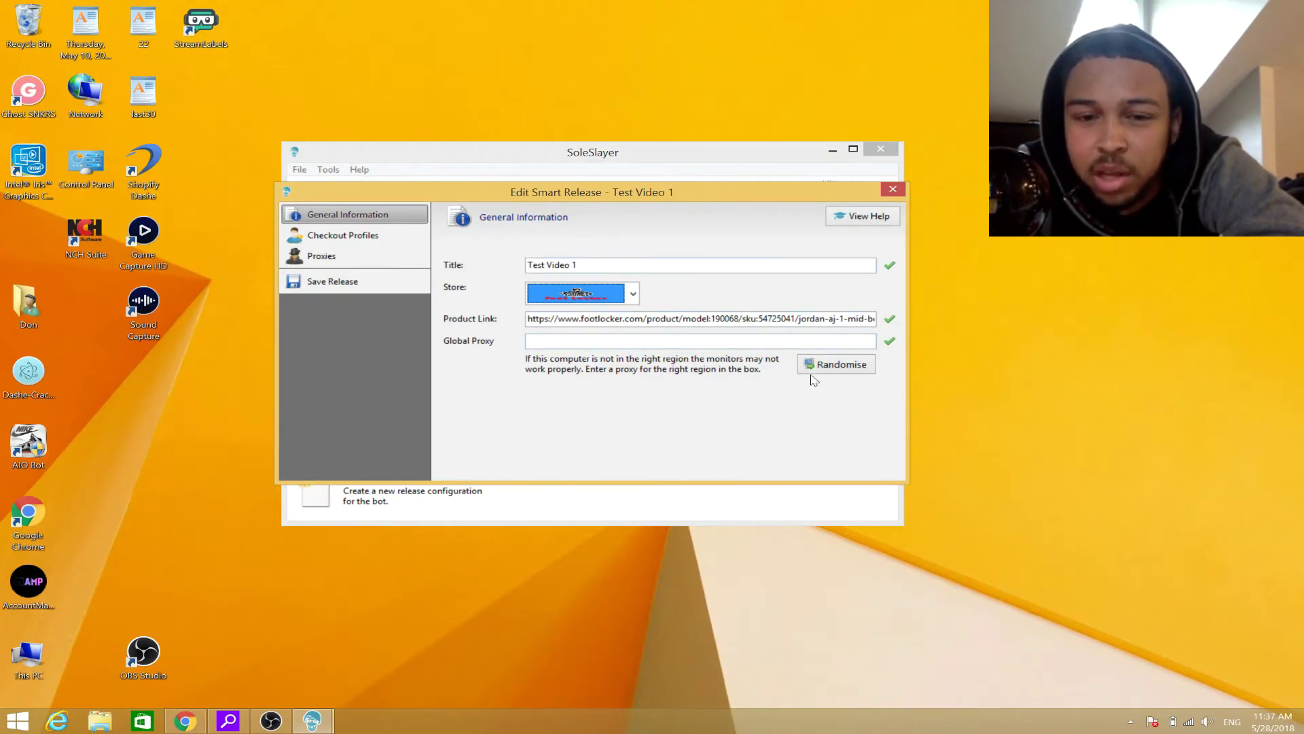
Step: Review the checkout profiles of the Foot Locker release and save the release
{"action": "left_click", "coordinate": [347, 236]}
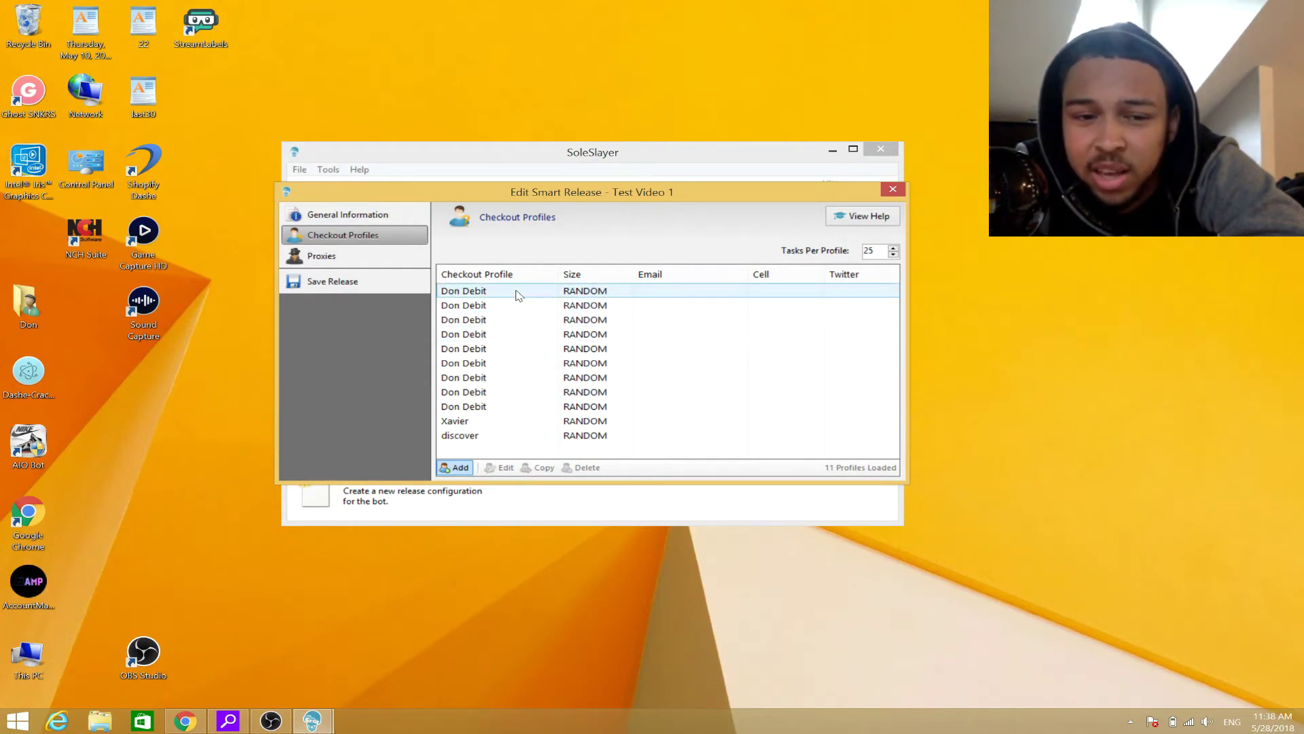
{"action": "double_click", "coordinate": [546, 293]}
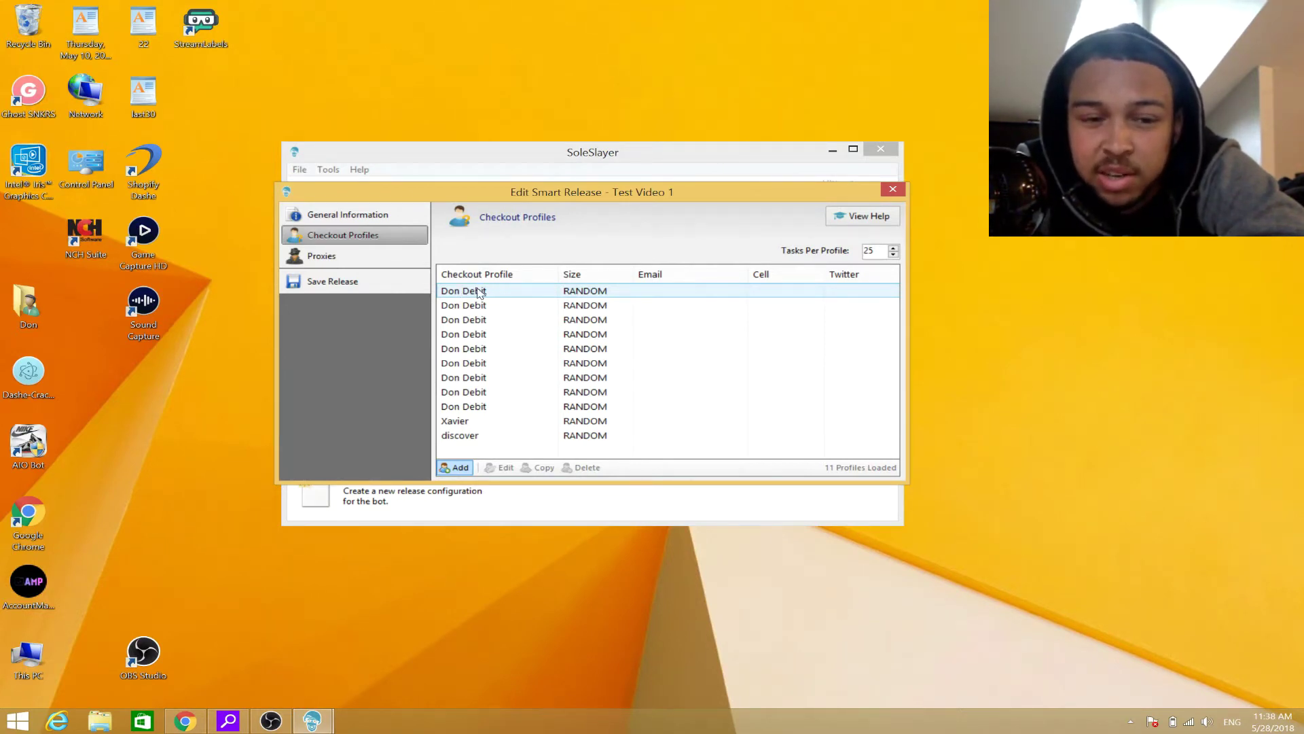
{"action": "key", "text": "XF86AudioMute"}
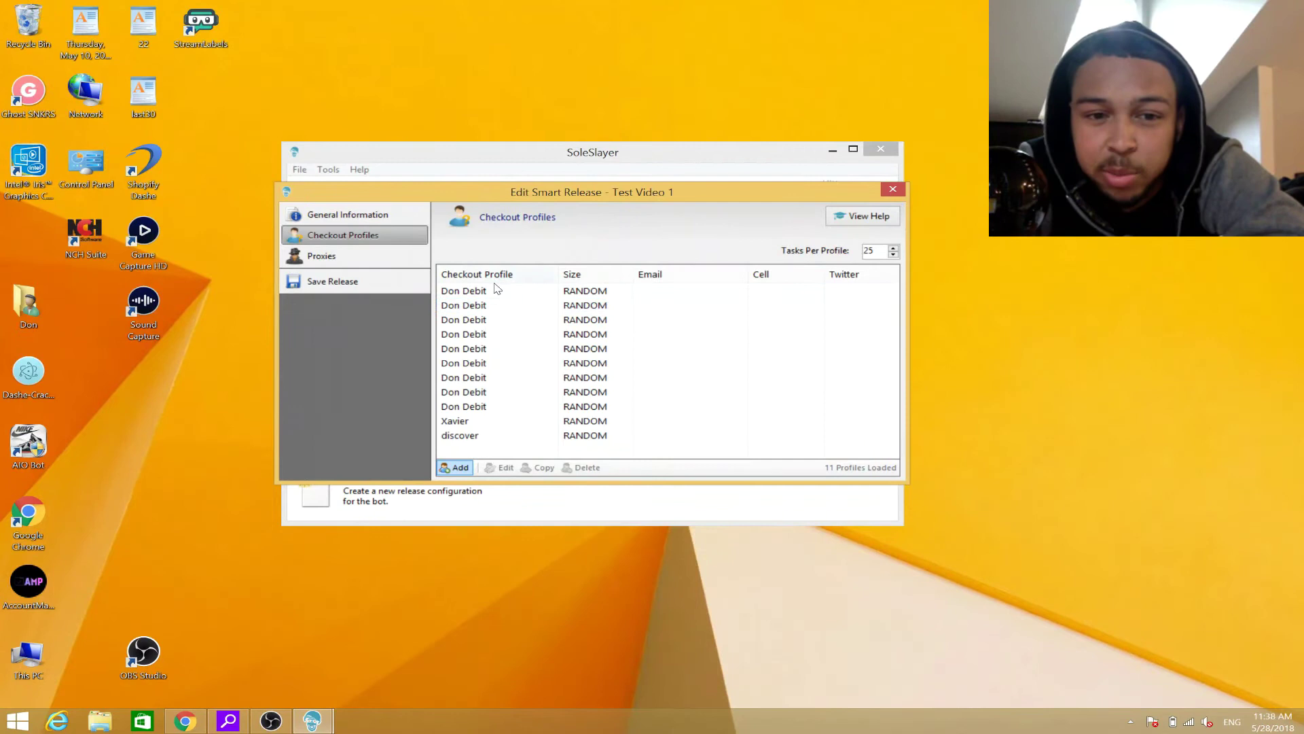
{"action": "left_click", "coordinate": [484, 305]}
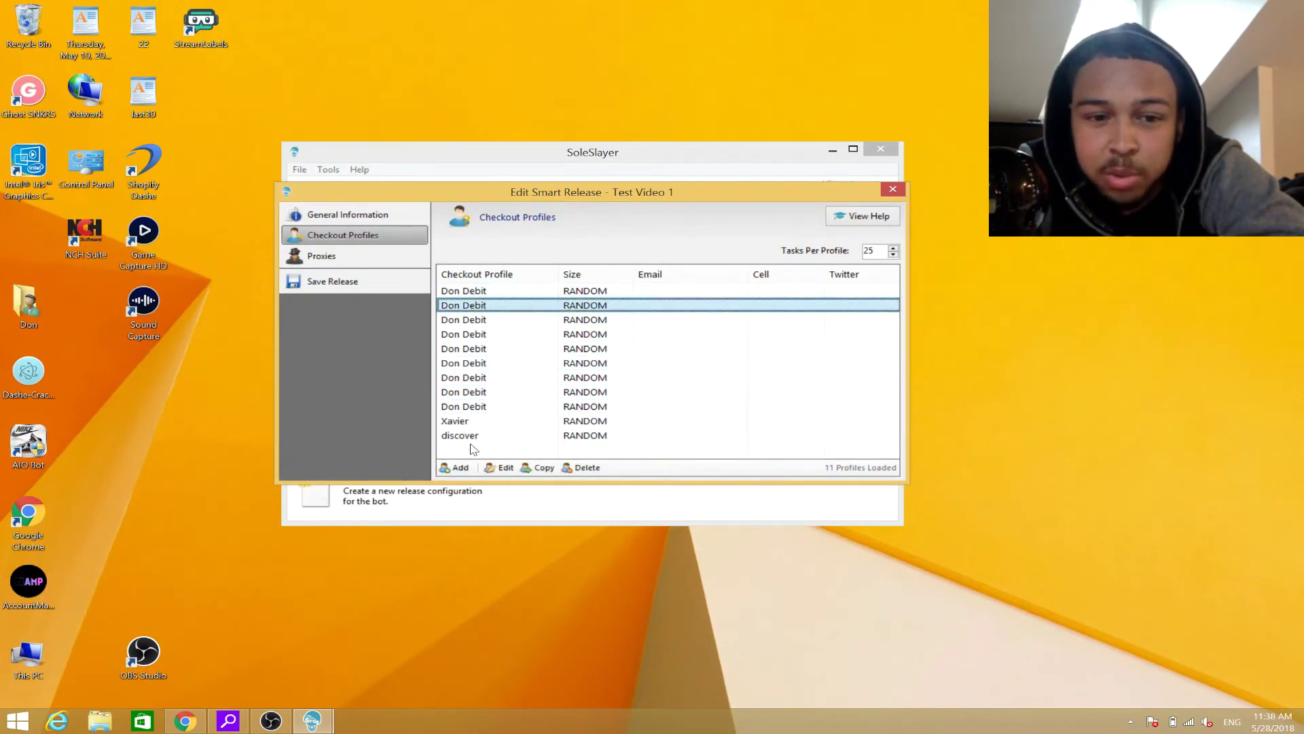
{"action": "left_click", "coordinate": [484, 293]}
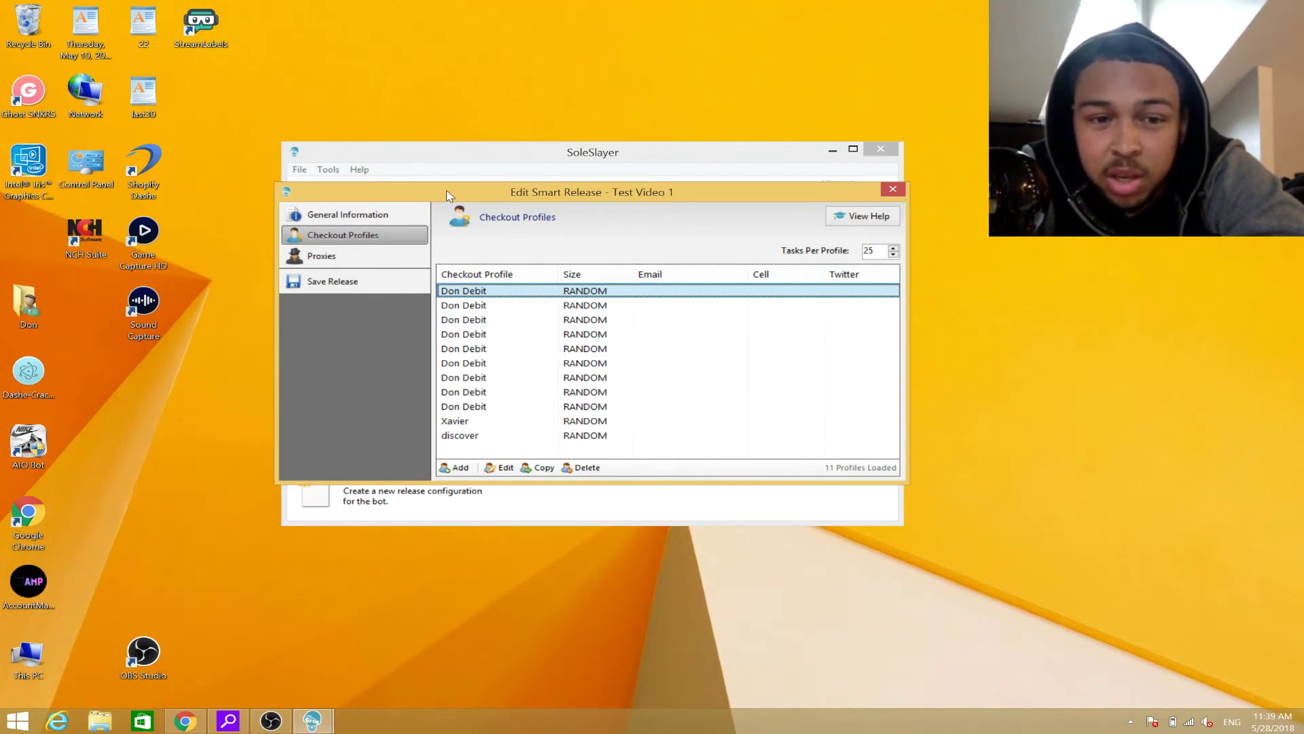
{"action": "left_click_drag", "start_coordinate": [447, 196], "coordinate": [571, 213]}
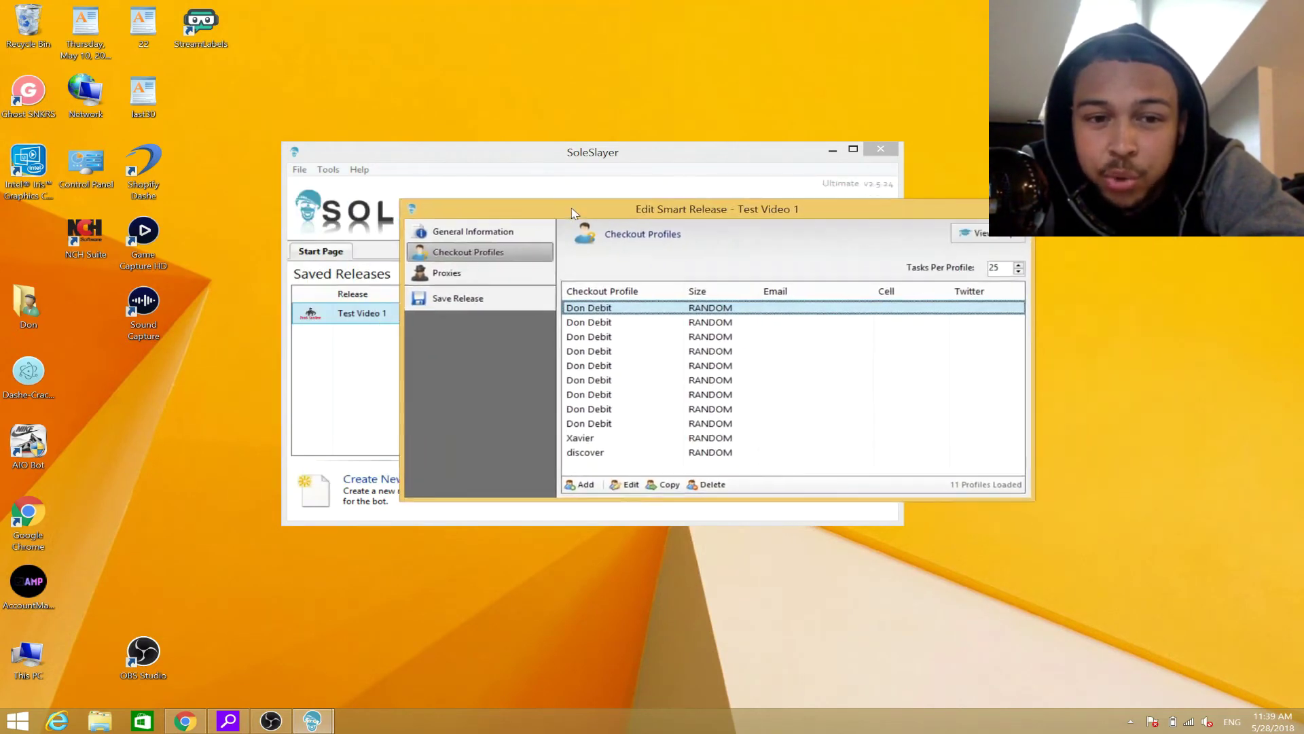
{"action": "left_click", "coordinate": [438, 302]}
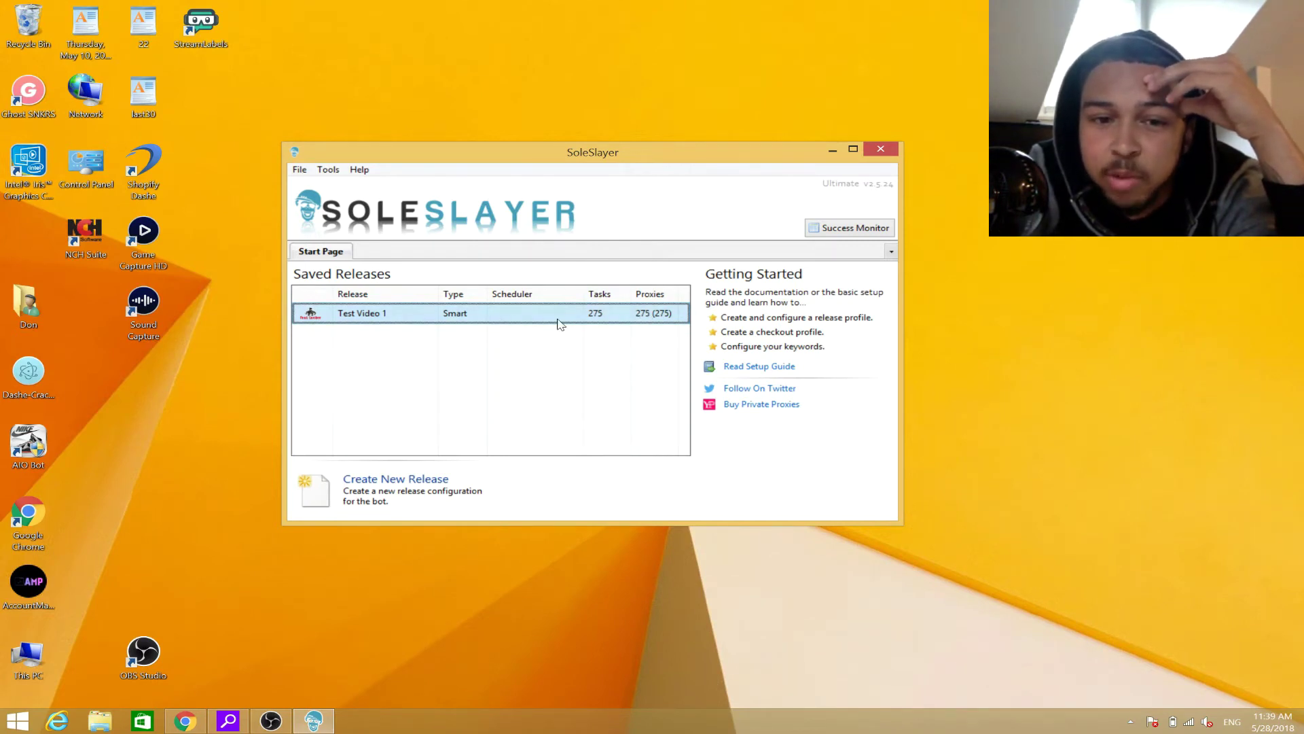
Step: Make three copies of the Foot Locker release Test Video 1 in the saved releases
{"action": "right_click", "coordinate": [345, 317]}
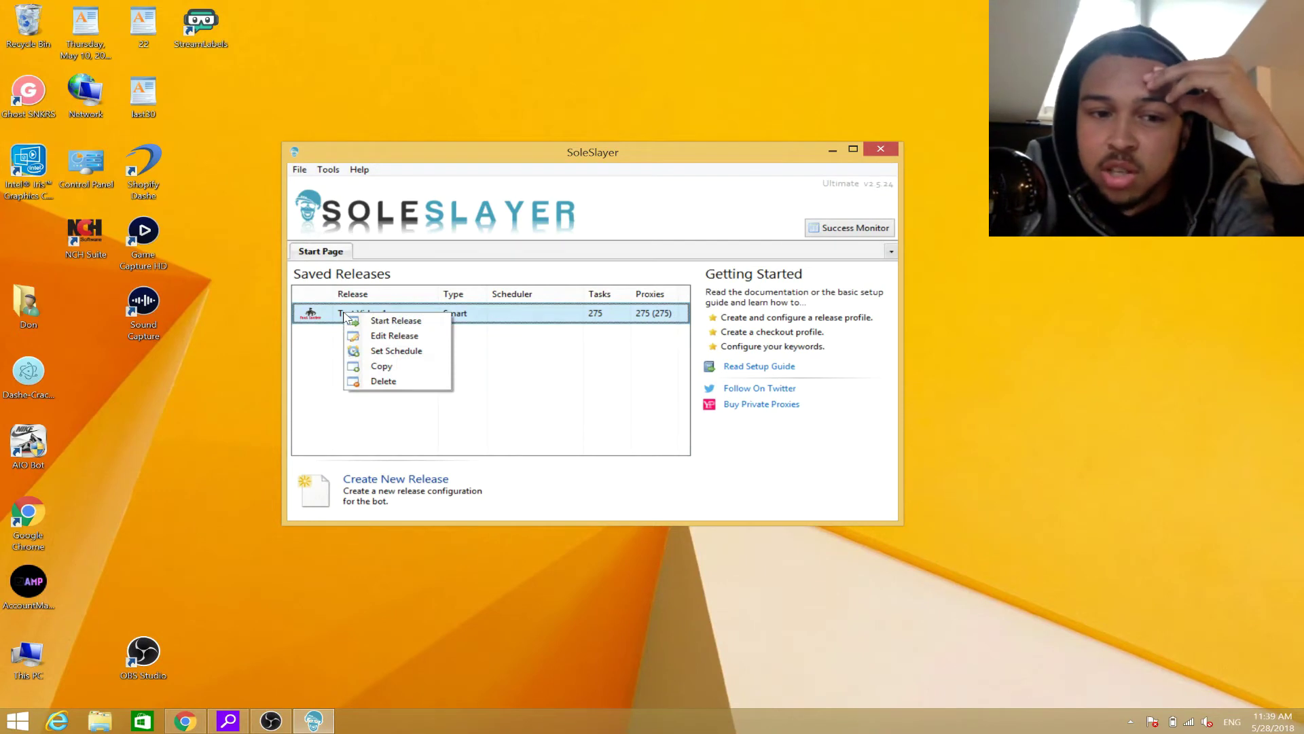
{"action": "left_click", "coordinate": [385, 372]}
{"action": "right_click", "coordinate": [362, 333]}
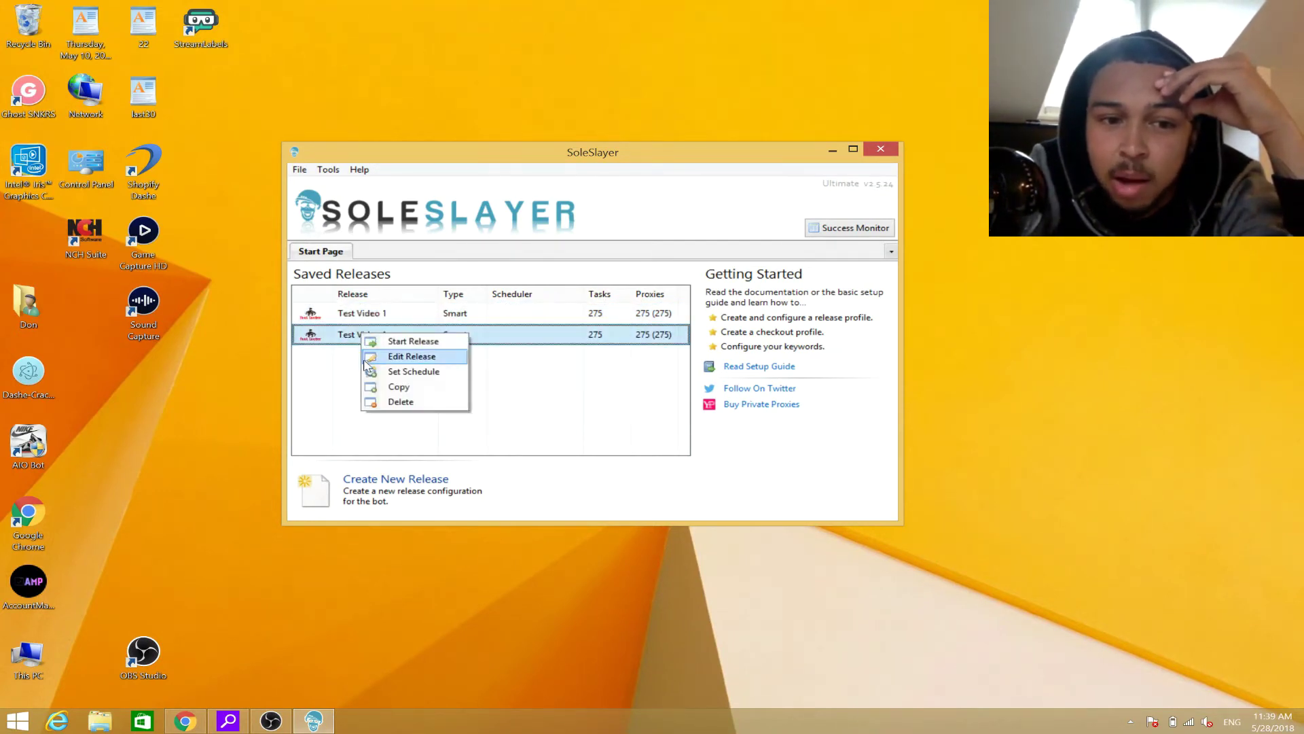
{"action": "left_click", "coordinate": [386, 388]}
{"action": "right_click", "coordinate": [341, 354]}
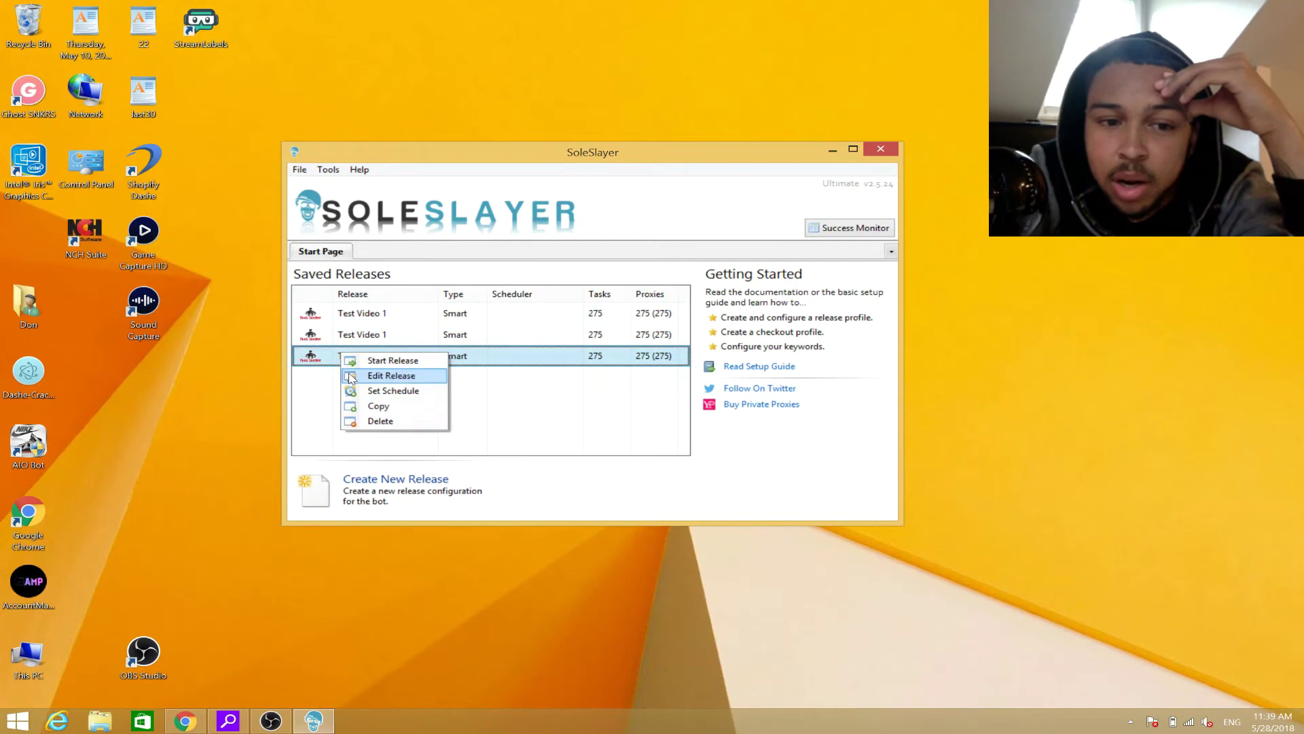
{"action": "left_click", "coordinate": [376, 406]}
Step: Open the second saved release for editing and change its title to Test Video 2
{"action": "left_click", "coordinate": [364, 378]}
{"action": "left_click", "coordinate": [365, 355]}
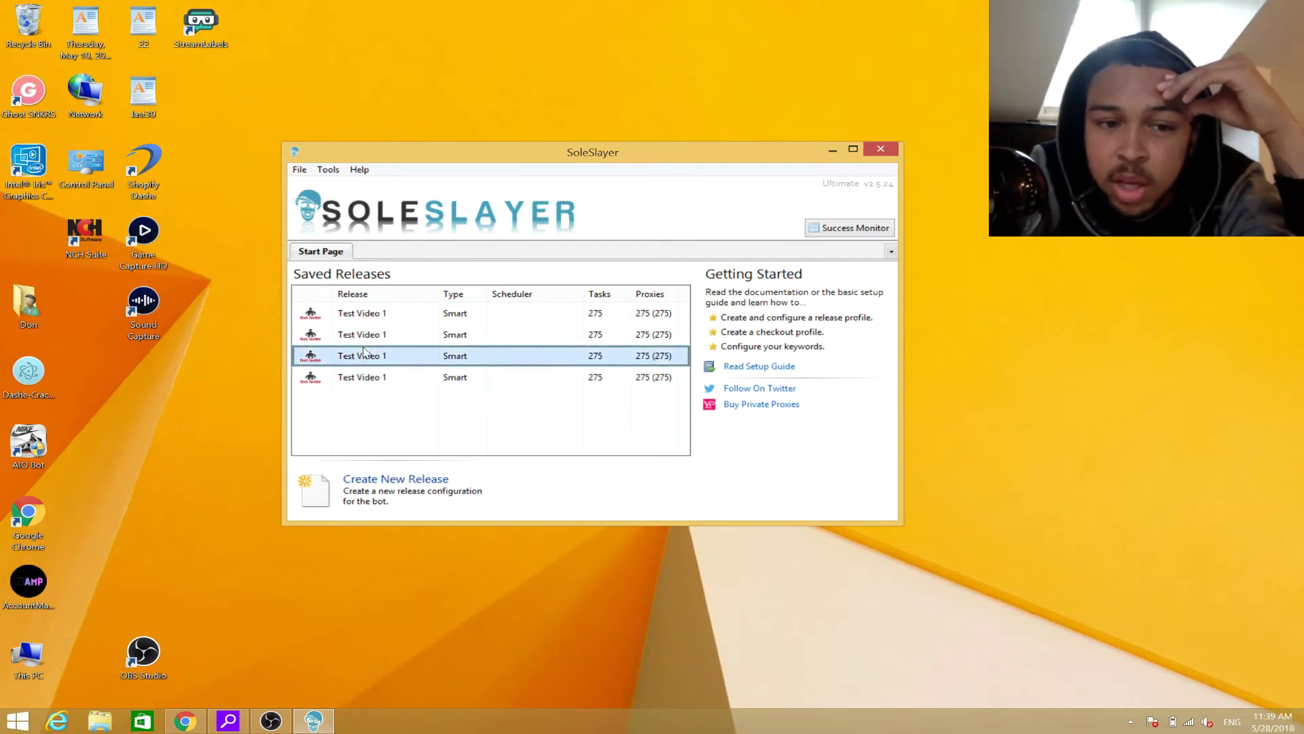
{"action": "left_click", "coordinate": [365, 334]}
{"action": "right_click", "coordinate": [362, 334]}
{"action": "left_click", "coordinate": [356, 355]}
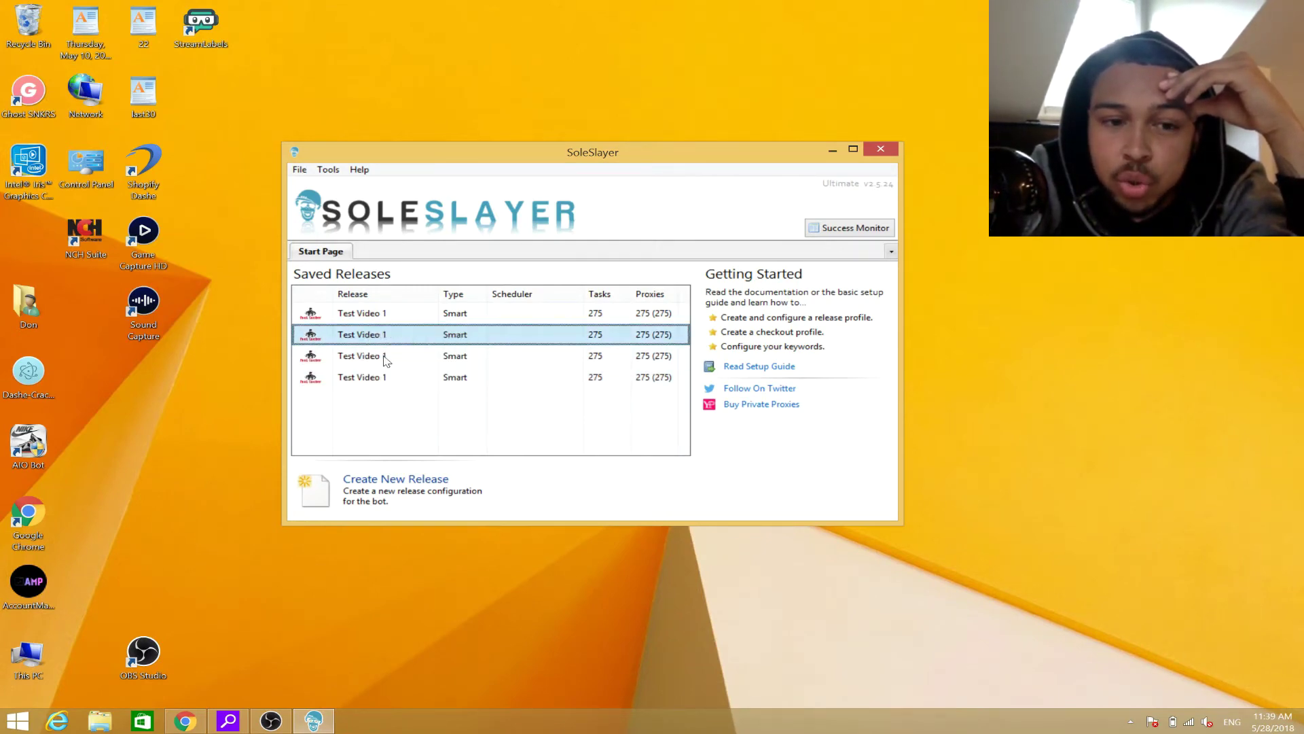
{"action": "double_click", "coordinate": [385, 357]}
{"action": "key", "text": "End"}
{"action": "key", "text": "BackSpace"}
{"action": "type", "text": "2"}
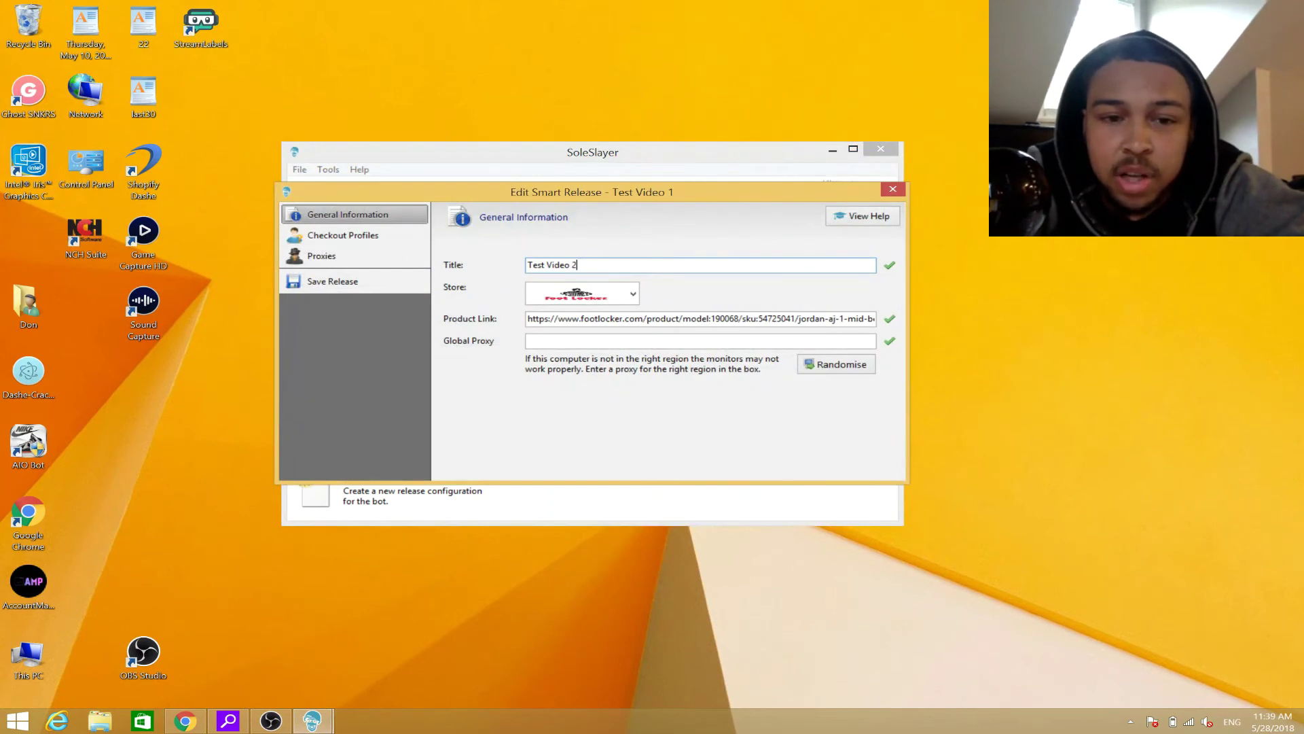
Step: Set the store of Test Video 2 to Champs, check its checkout profiles and save the release
{"action": "left_click", "coordinate": [633, 294]}
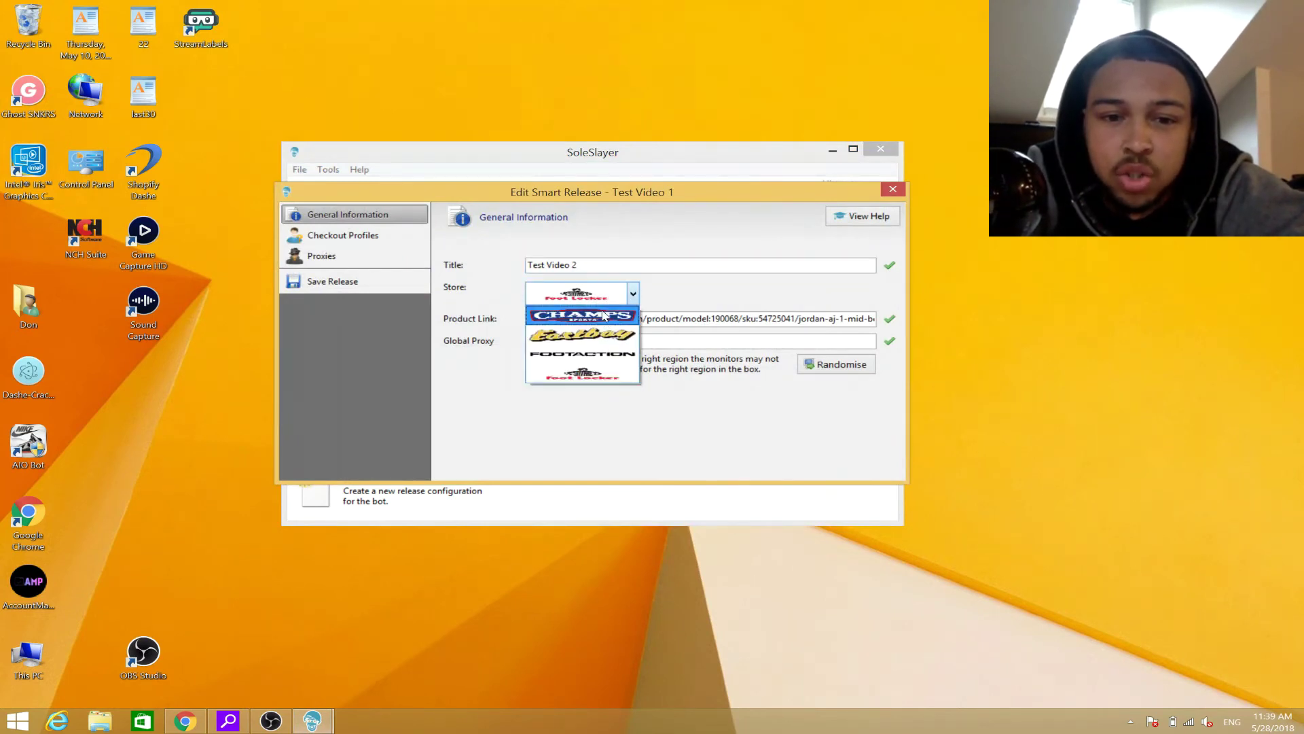
{"action": "left_click", "coordinate": [576, 307]}
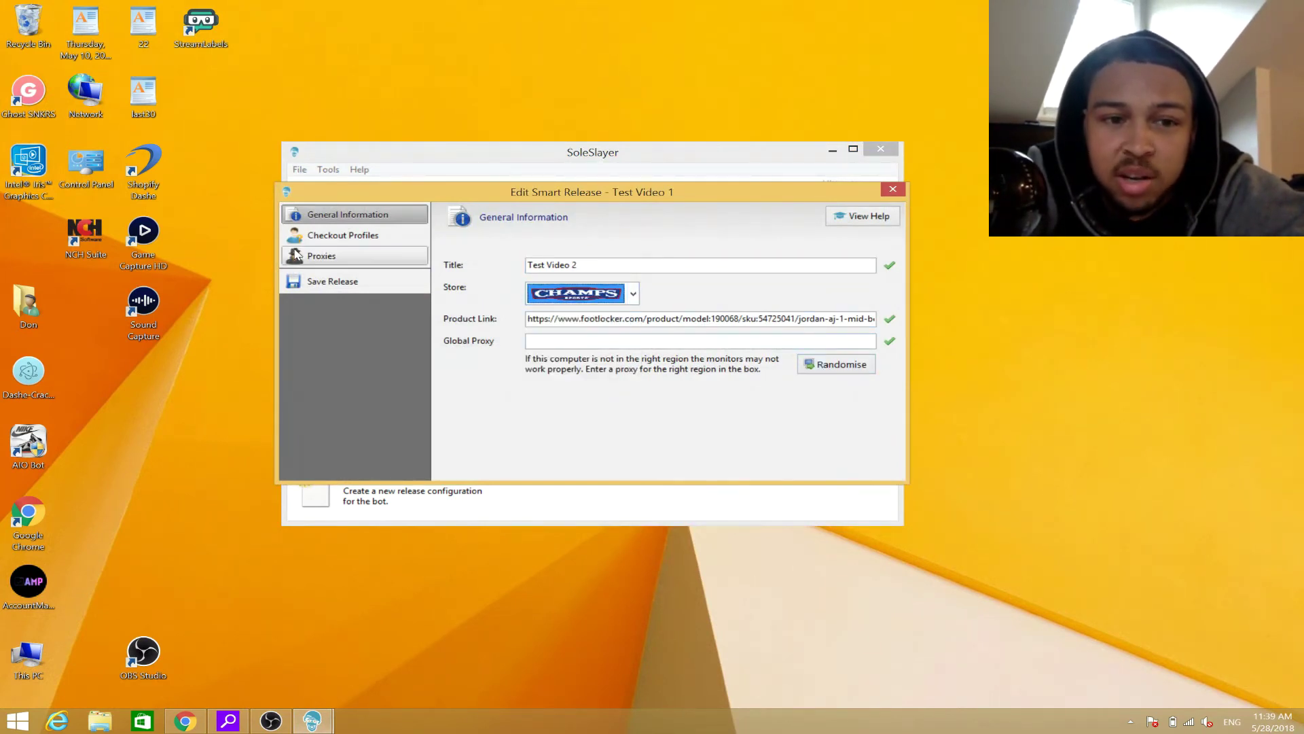
{"action": "left_click", "coordinate": [331, 238]}
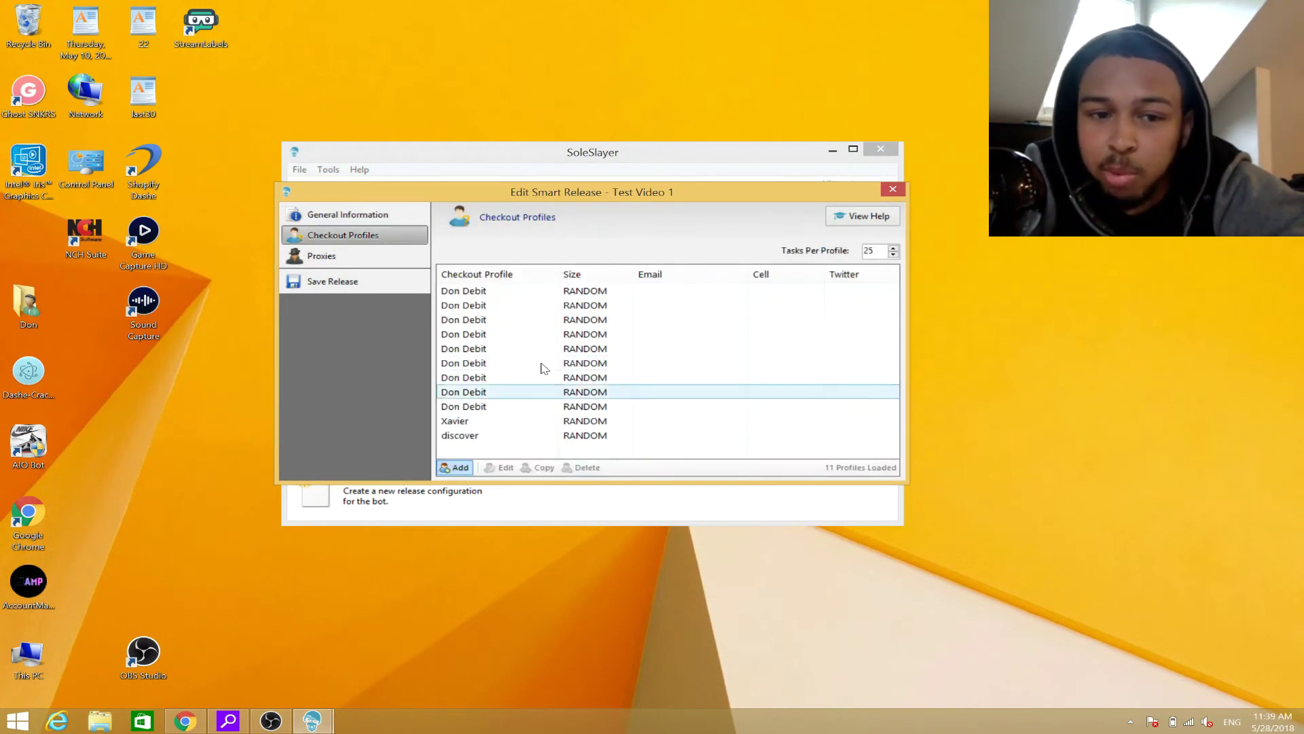
{"action": "left_click", "coordinate": [336, 282]}
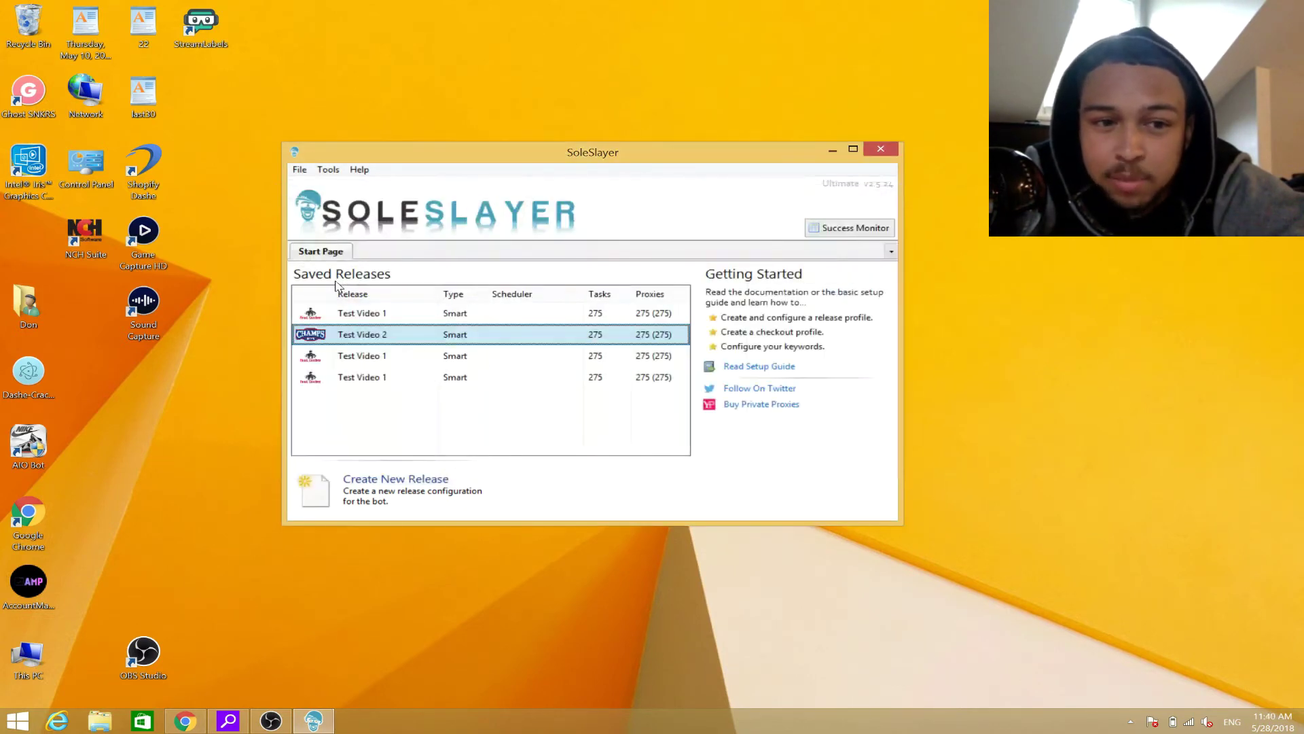
Step: Edit the third saved release, setting its store to Eastbay and its title to Test Video 3, and save it
{"action": "left_click", "coordinate": [371, 355]}
{"action": "right_click", "coordinate": [379, 356]}
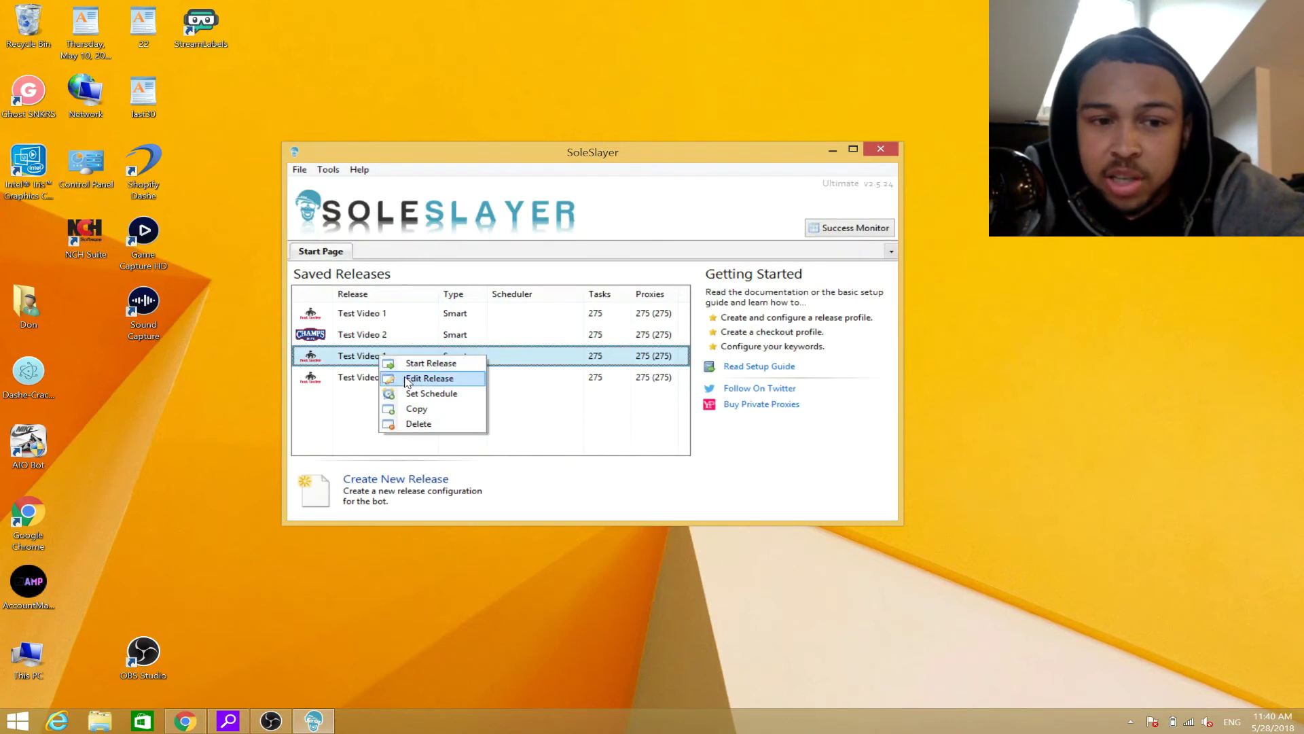
{"action": "left_click", "coordinate": [414, 378]}
{"action": "left_click", "coordinate": [578, 293]}
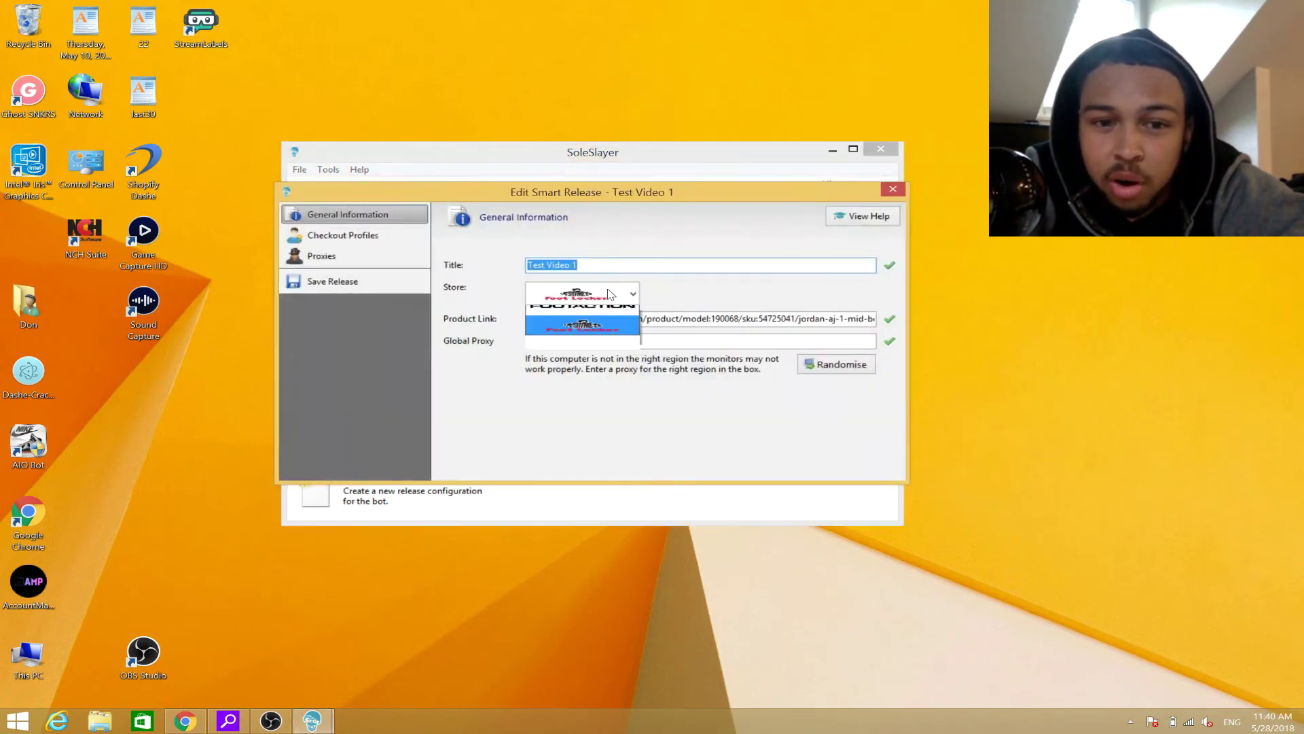
{"action": "left_click", "coordinate": [579, 334]}
{"action": "left_click", "coordinate": [646, 265]}
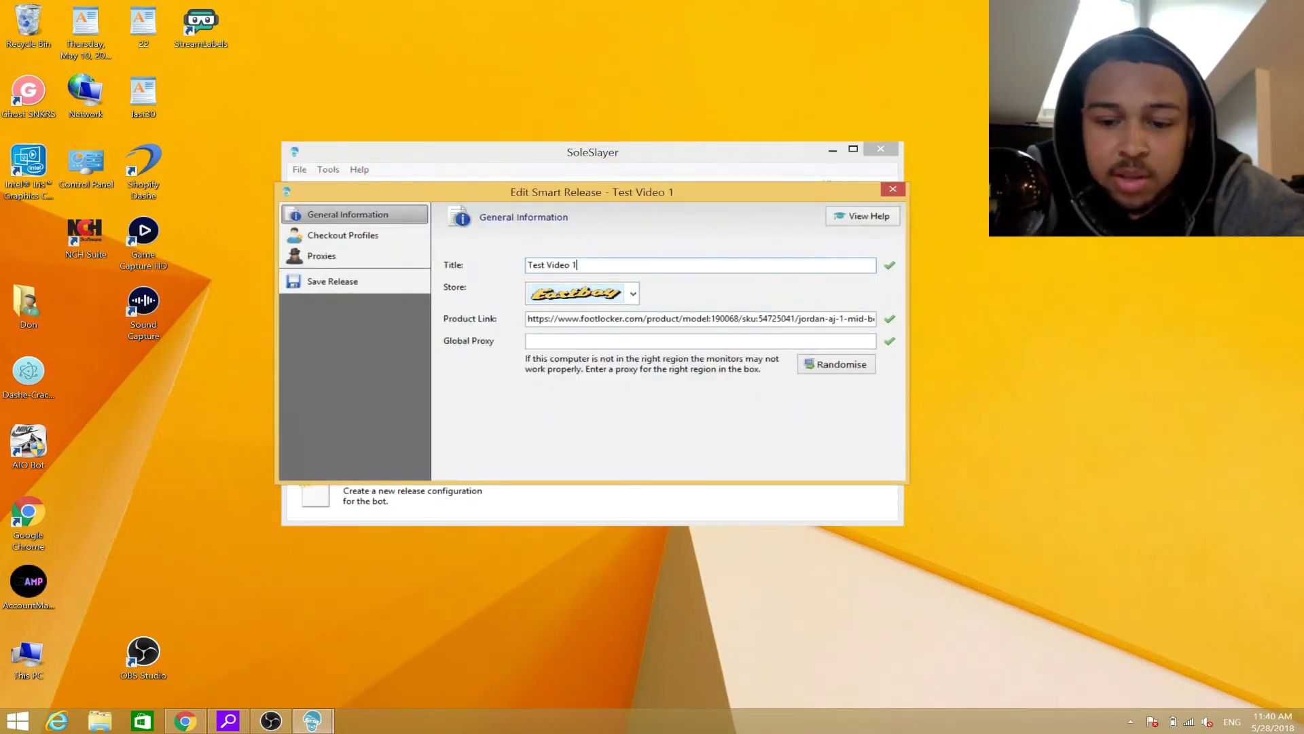
{"action": "key", "text": "BackSpace"}
{"action": "type", "text": "3"}
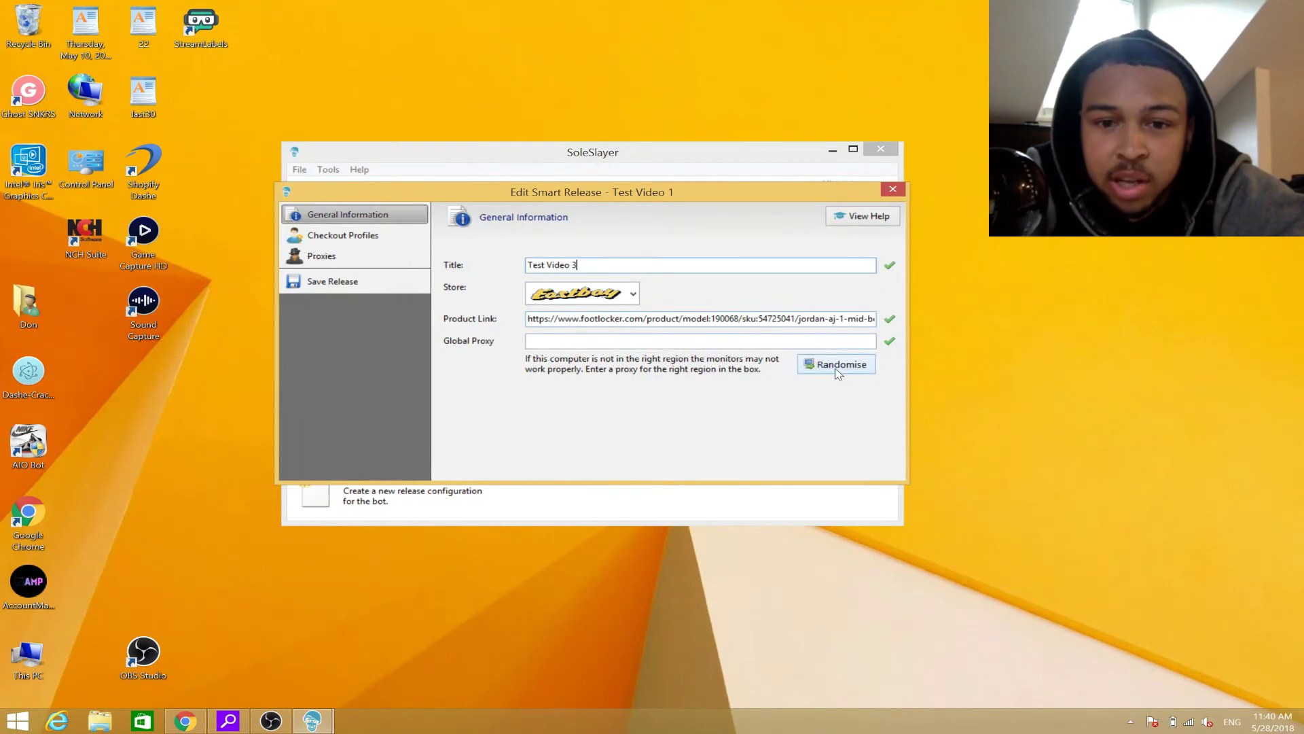
{"action": "left_click", "coordinate": [329, 282]}
Step: Edit the fourth saved release, setting its store to Footaction, check its checkout profiles and save it
{"action": "left_click", "coordinate": [356, 378]}
{"action": "right_click", "coordinate": [356, 379]}
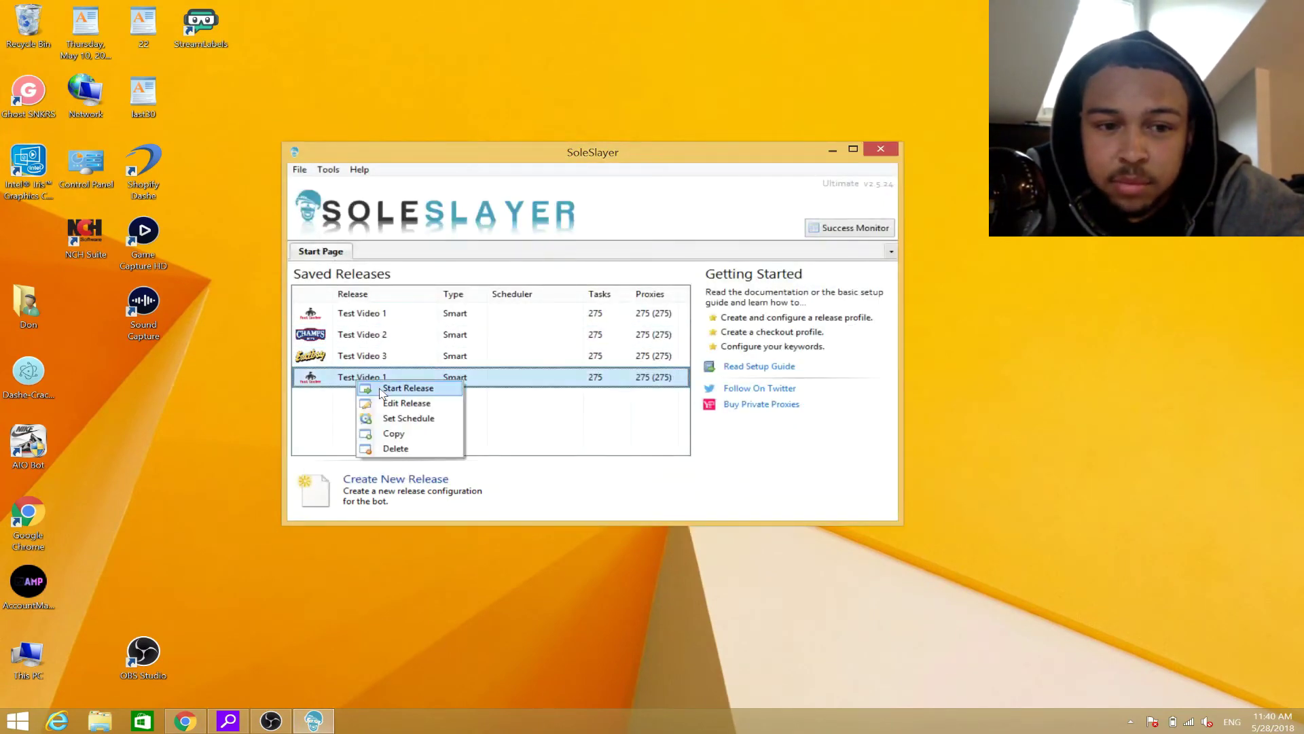
{"action": "left_click", "coordinate": [394, 415]}
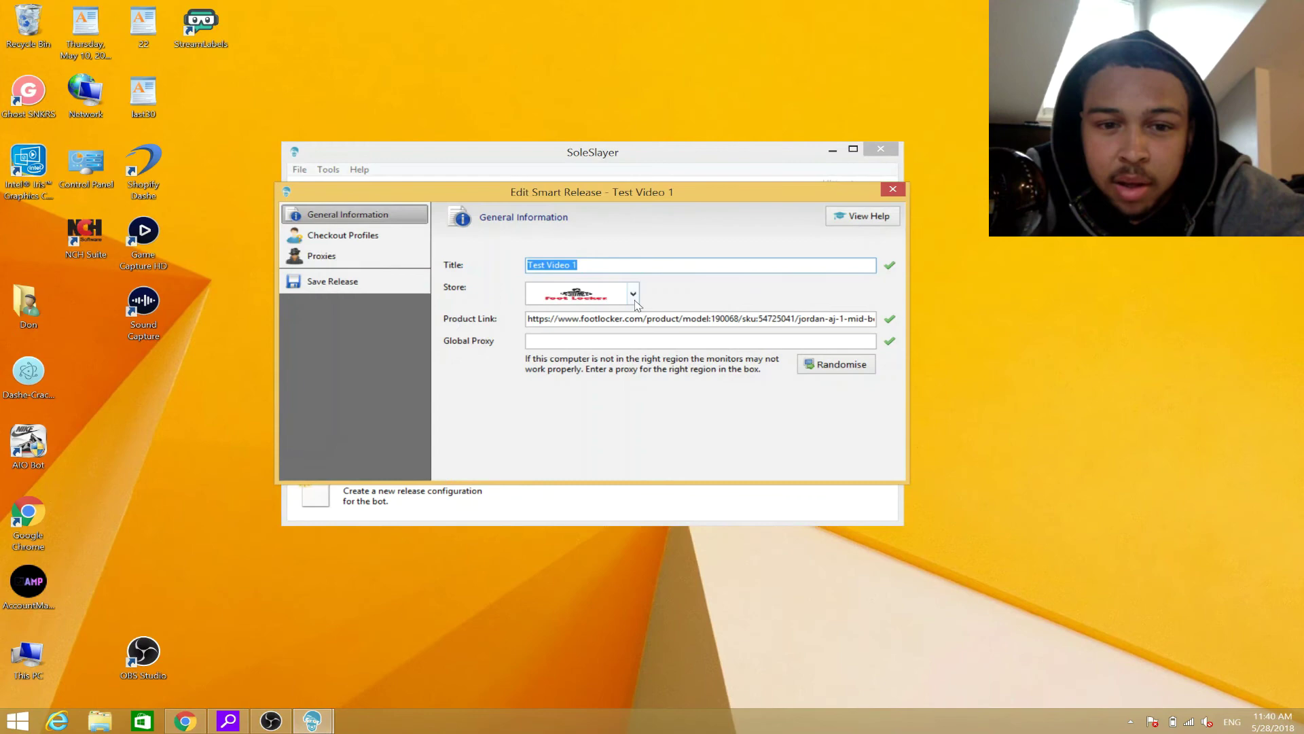
{"action": "left_click", "coordinate": [611, 293]}
{"action": "left_click", "coordinate": [618, 359]}
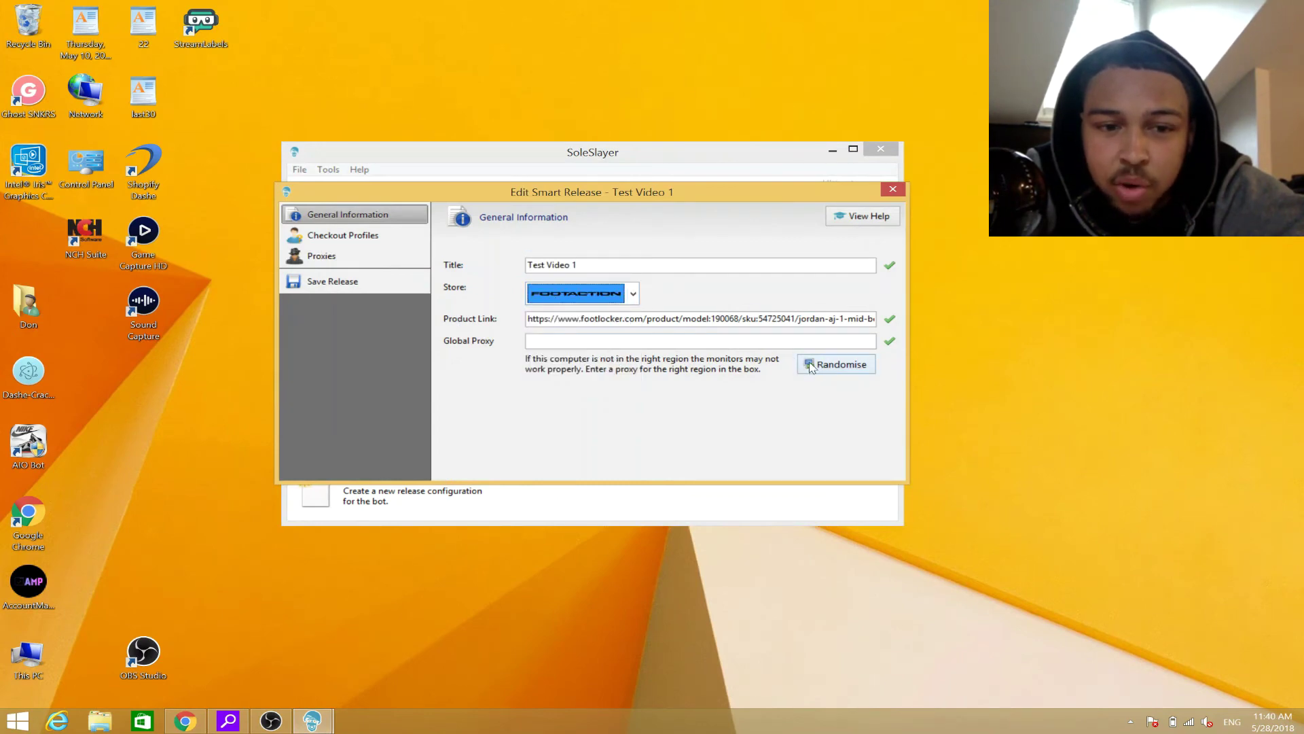
{"action": "left_click", "coordinate": [343, 235]}
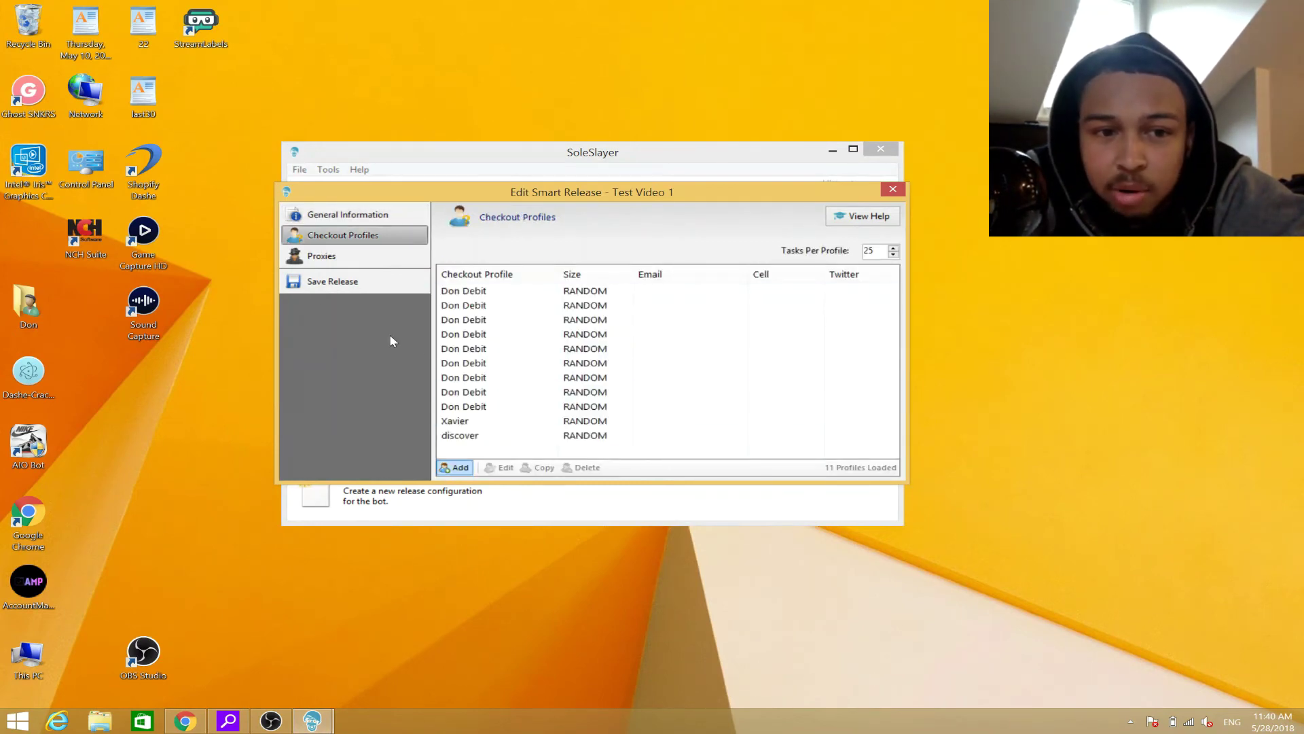
{"action": "left_click", "coordinate": [314, 288]}
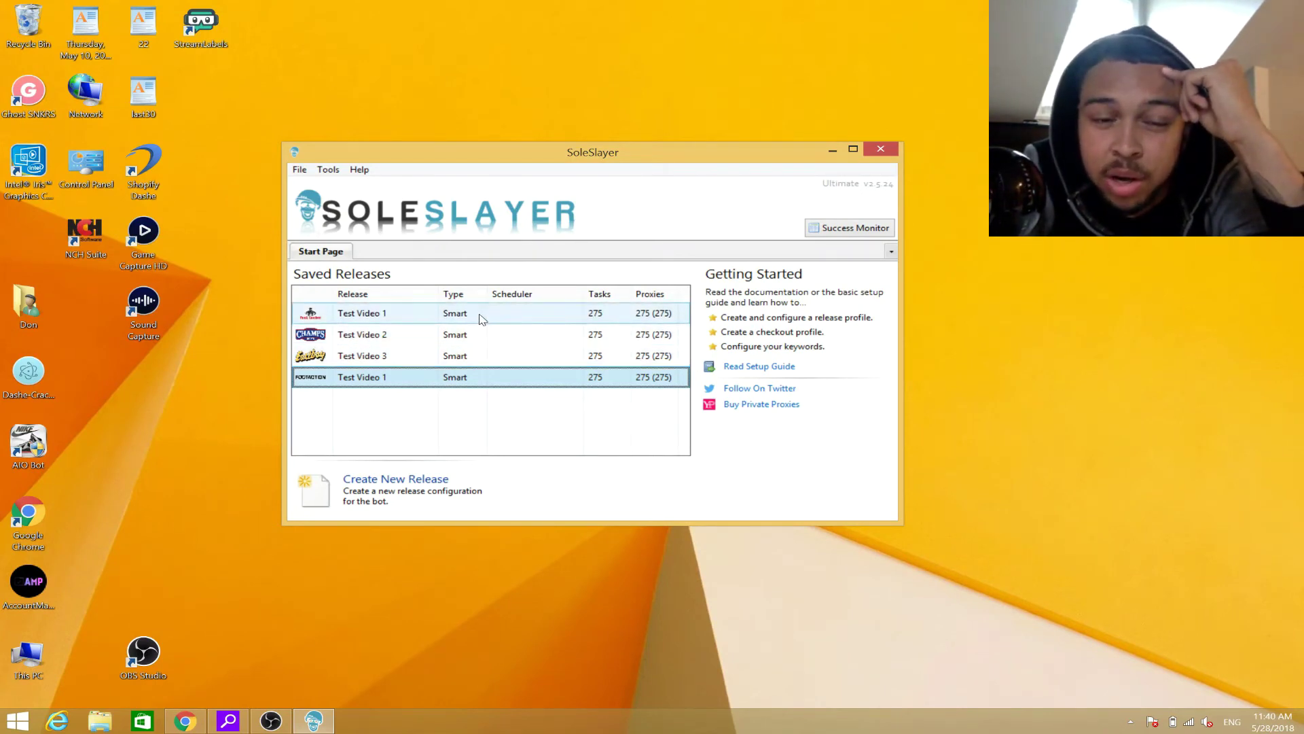
Step: Move the SoleSlayer window to the upper-right area of the desktop, clear of the SoleSlayer shortcut
{"action": "left_click_drag", "start_coordinate": [441, 154], "coordinate": [802, 163]}
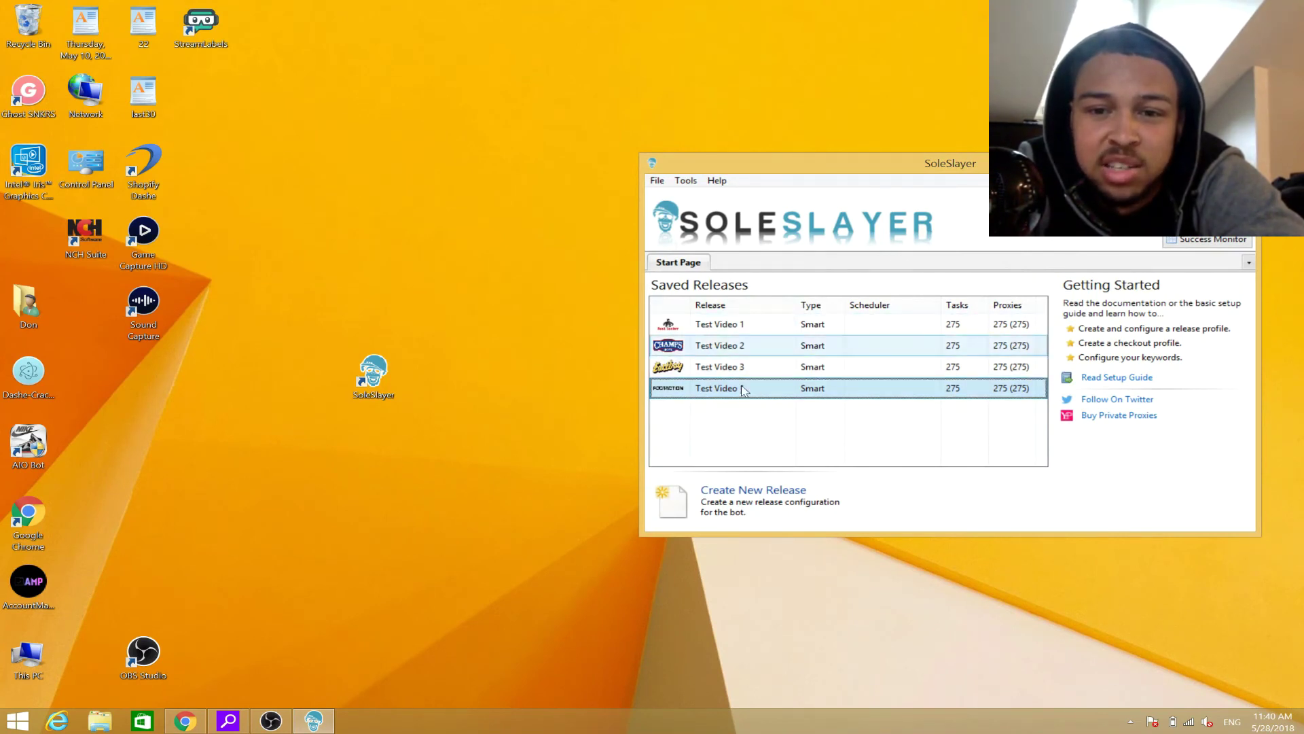
{"action": "left_click_drag", "start_coordinate": [793, 167], "coordinate": [821, 28]}
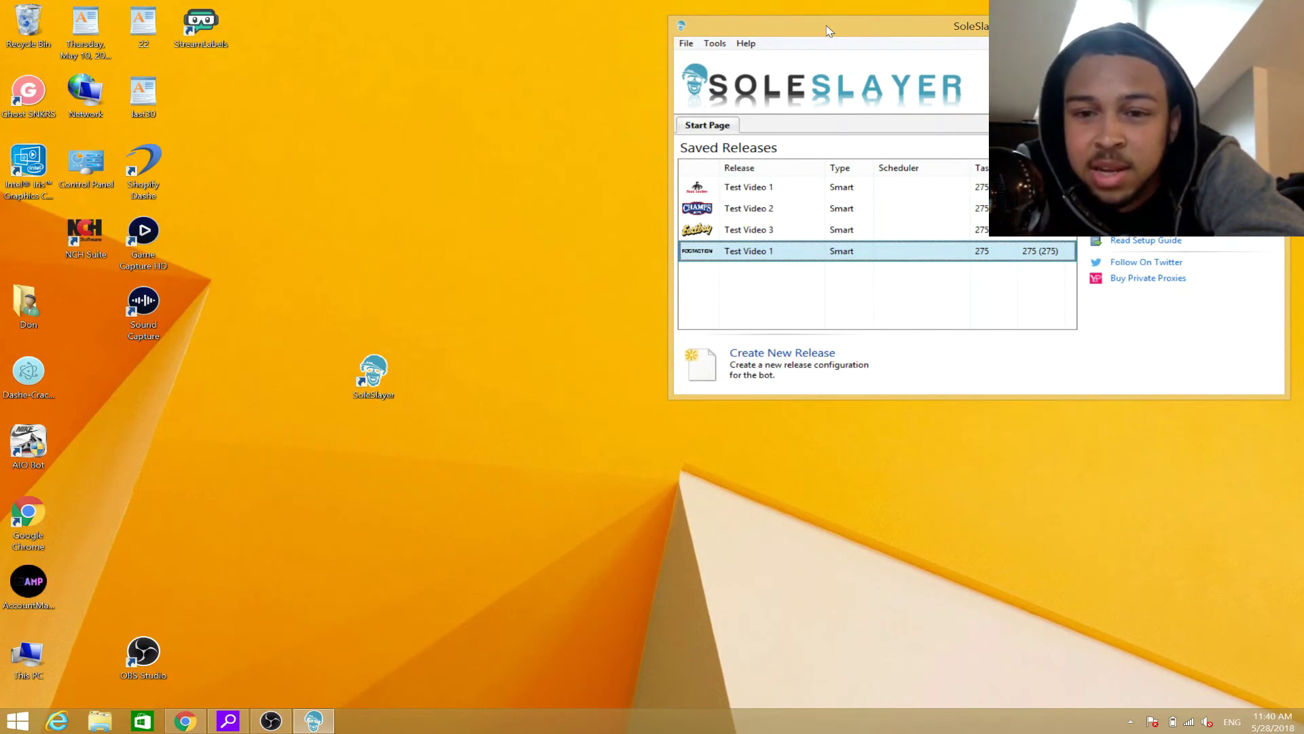
{"action": "mouse_move", "coordinate": [829, 31]}
{"action": "left_mouse_down"}
{"action": "mouse_move", "coordinate": [836, 38]}
{"action": "mouse_move", "coordinate": [836, 23]}
{"action": "left_mouse_up"}
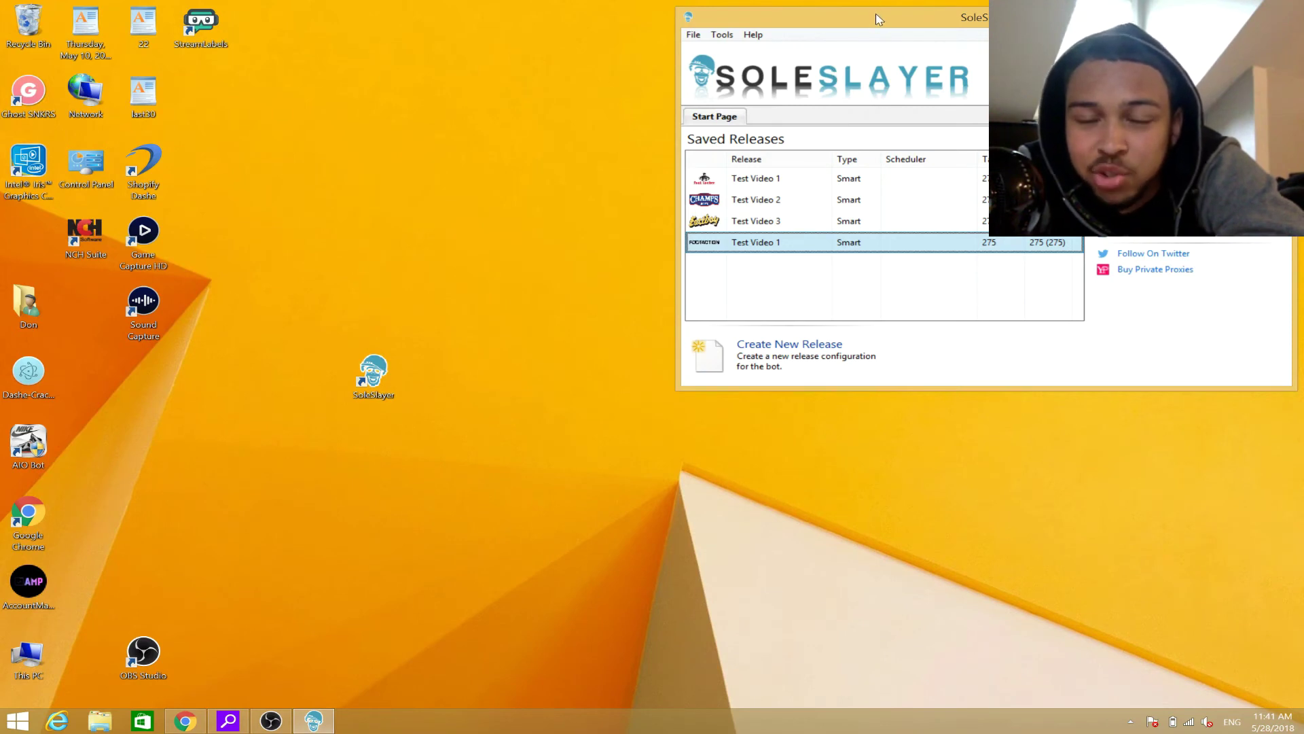
{"action": "left_click", "coordinate": [787, 180]}
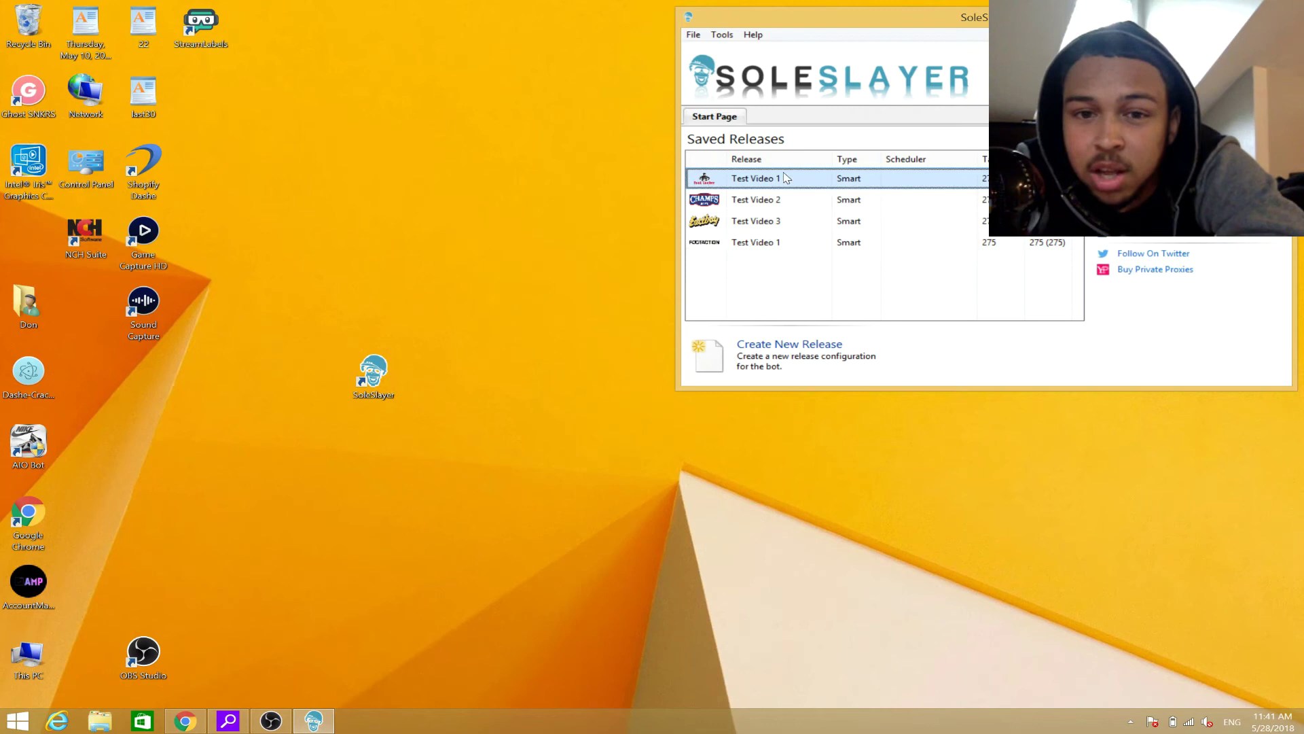
{"action": "left_click", "coordinate": [782, 199]}
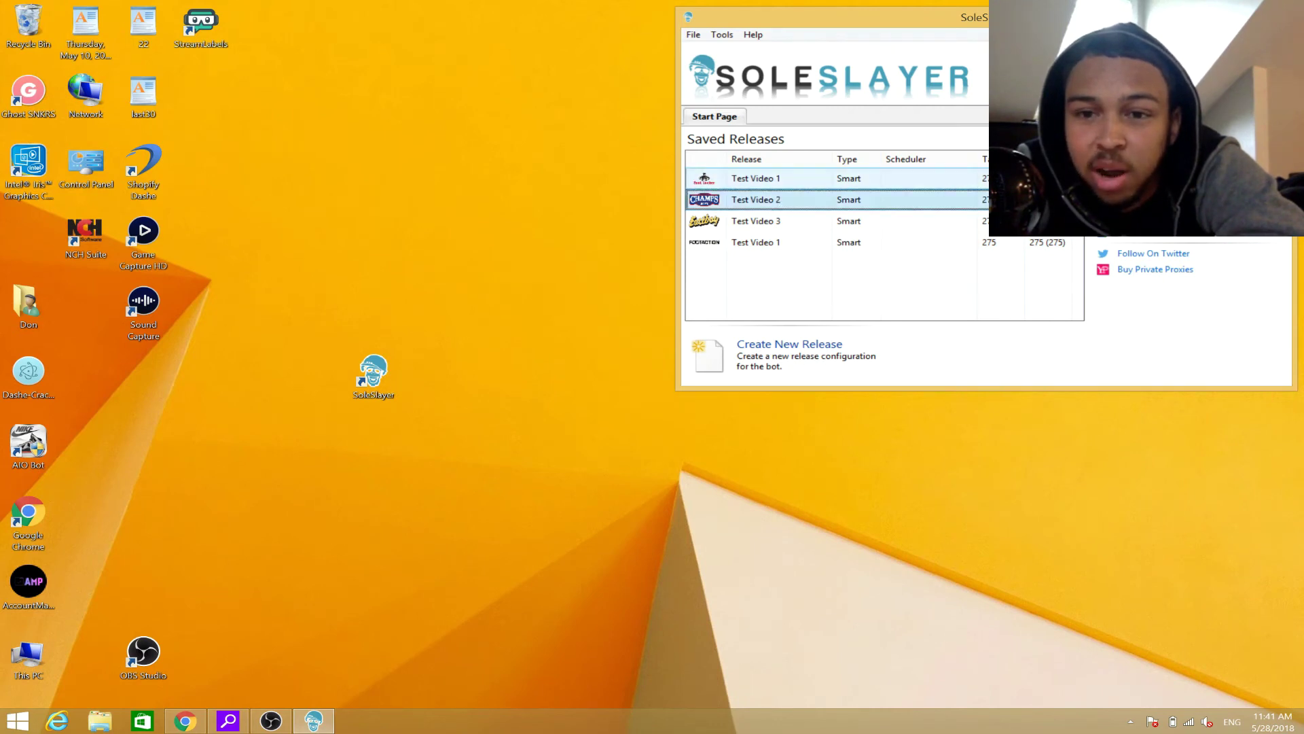
{"action": "left_click", "coordinate": [755, 179]}
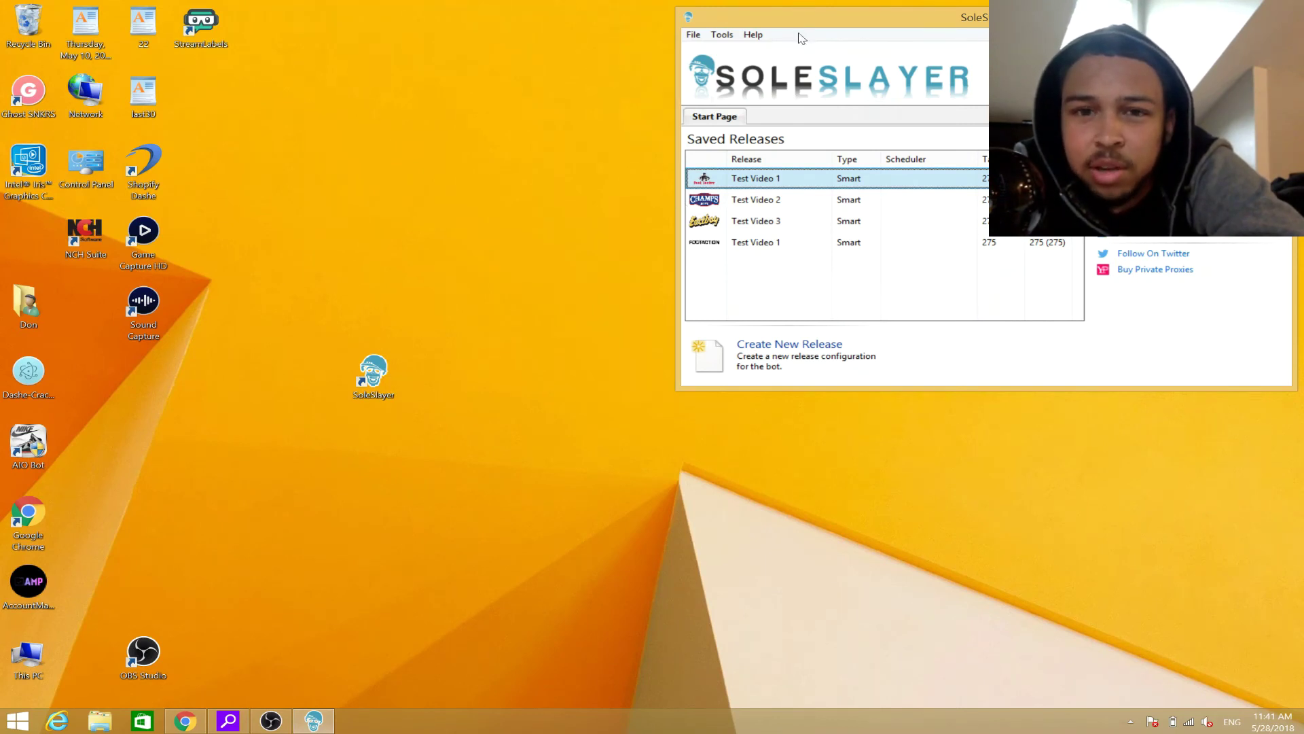
{"action": "mouse_move", "coordinate": [799, 24]}
{"action": "left_mouse_down"}
{"action": "mouse_move", "coordinate": [791, 34]}
{"action": "mouse_move", "coordinate": [808, 19]}
{"action": "mouse_move", "coordinate": [801, 27]}
{"action": "left_mouse_up"}
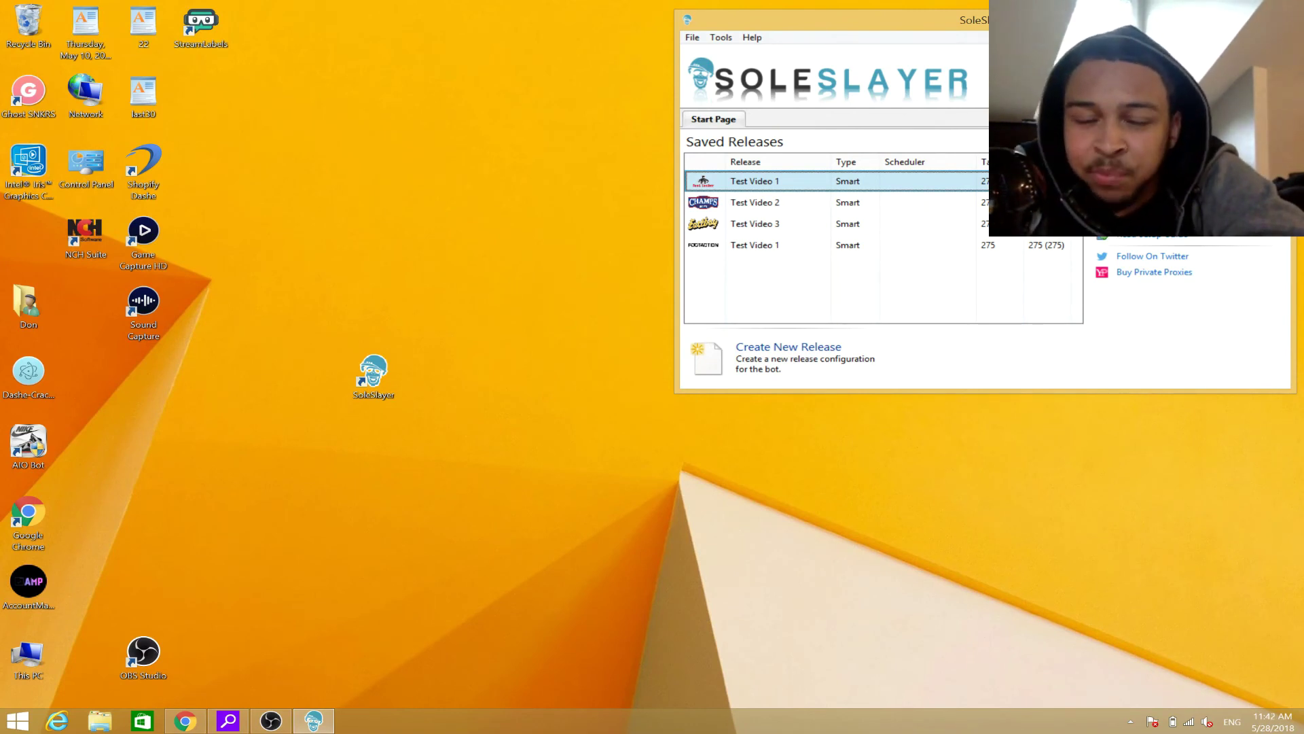
{"action": "left_click", "coordinate": [717, 39]}
{"action": "left_click", "coordinate": [711, 41]}
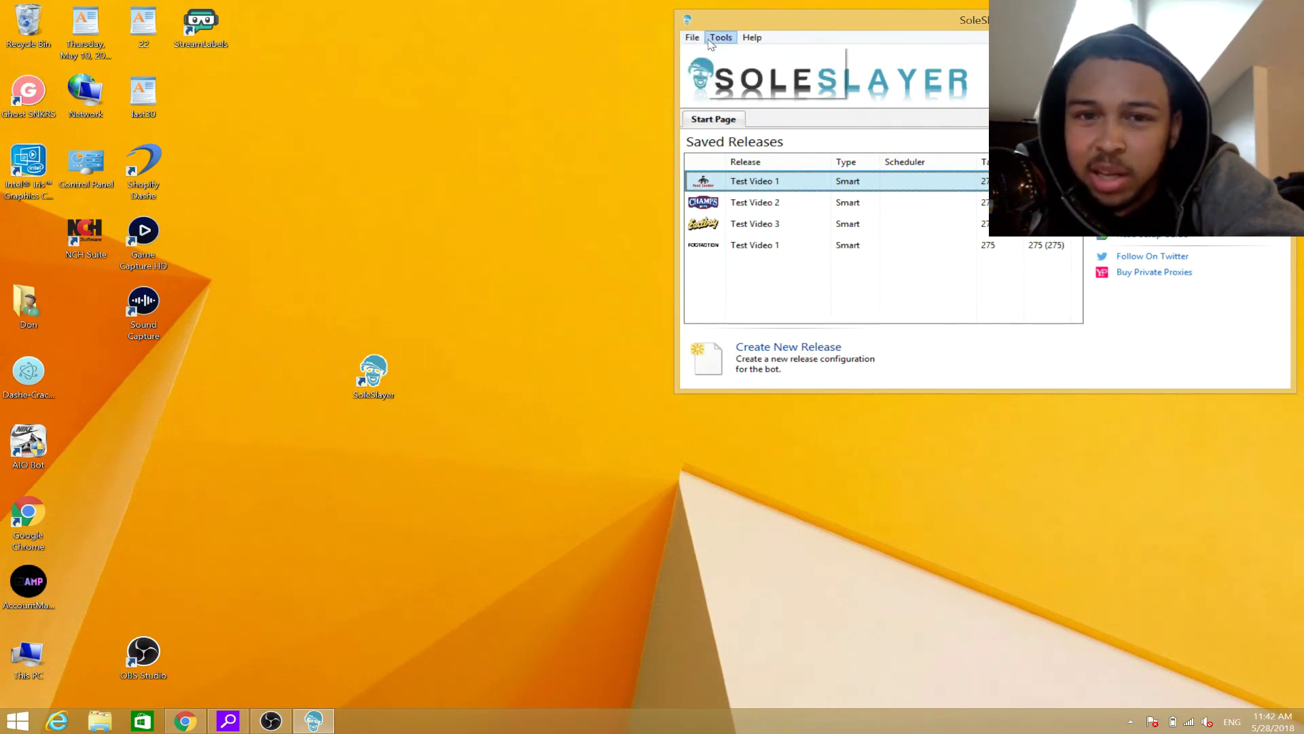
{"action": "left_click", "coordinate": [752, 38]}
{"action": "left_click", "coordinate": [855, 27]}
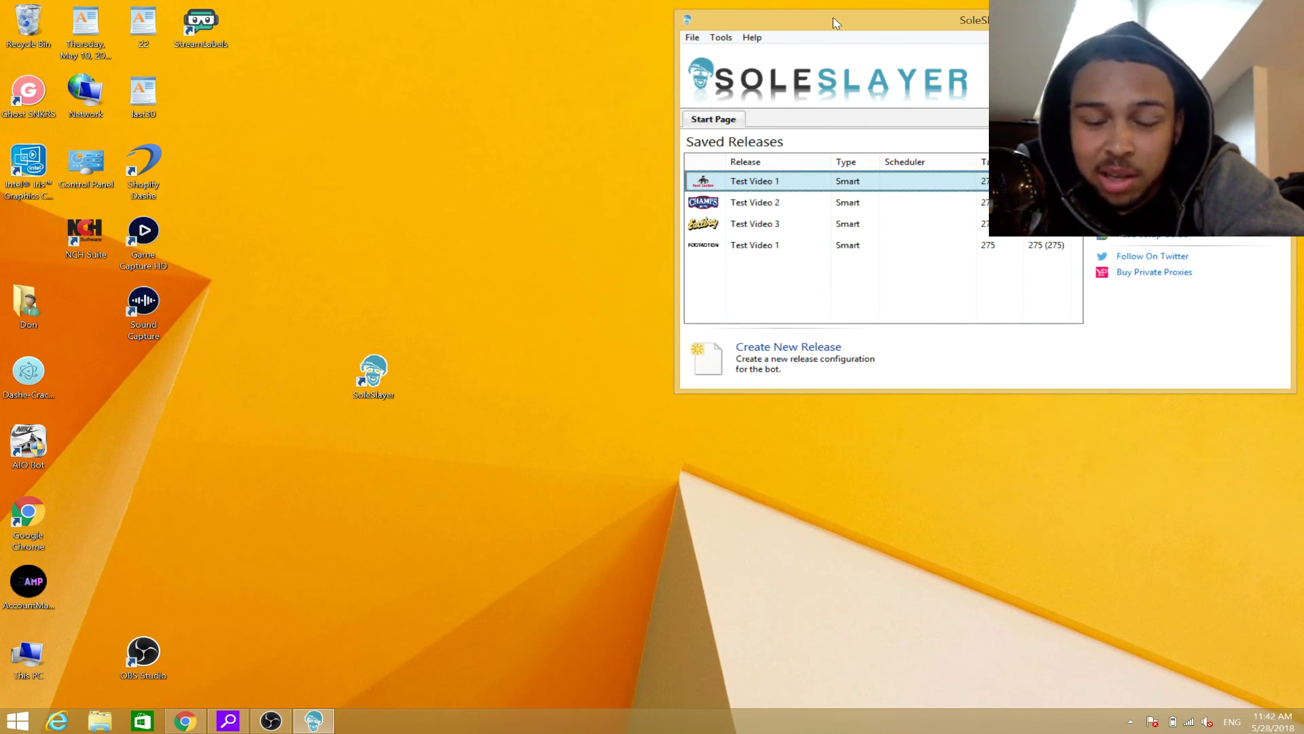
{"action": "mouse_move", "coordinate": [834, 18]}
{"action": "left_mouse_down"}
{"action": "mouse_move", "coordinate": [740, 27]}
{"action": "mouse_move", "coordinate": [829, 22]}
{"action": "left_mouse_up"}
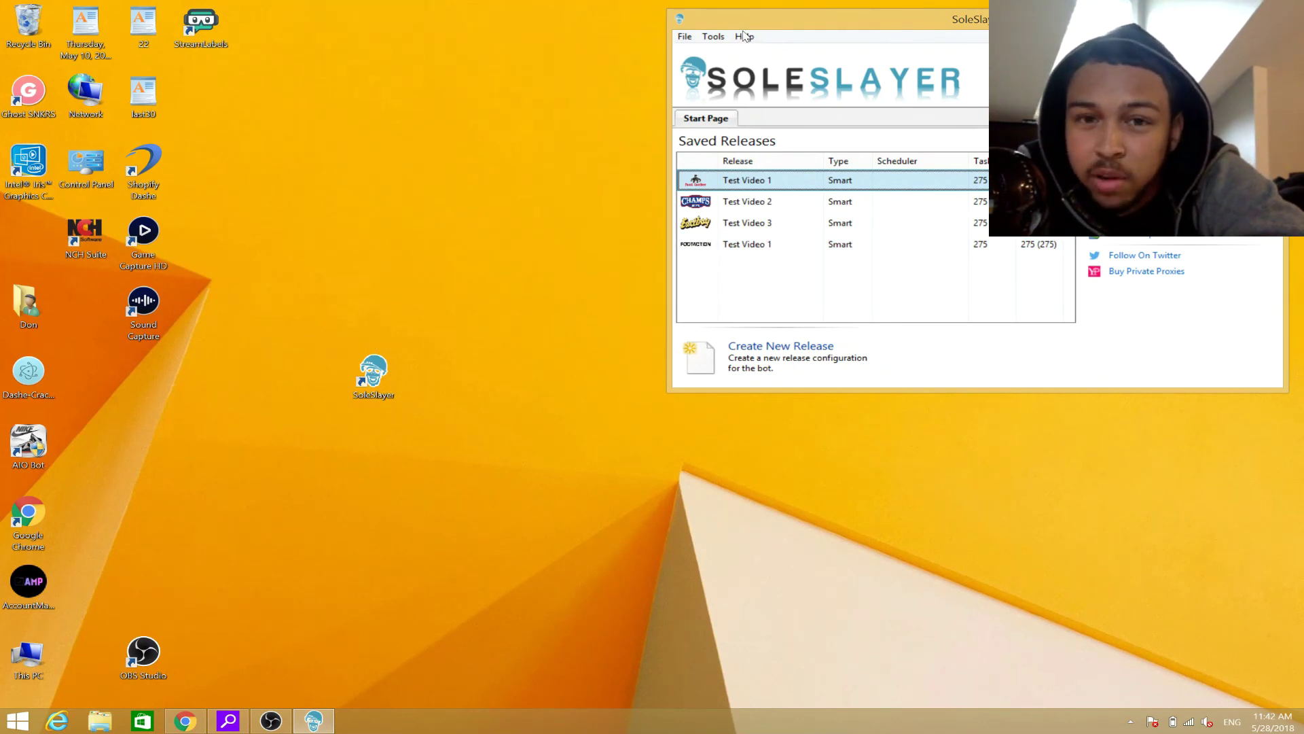
{"action": "left_click_drag", "start_coordinate": [765, 23], "coordinate": [770, 21]}
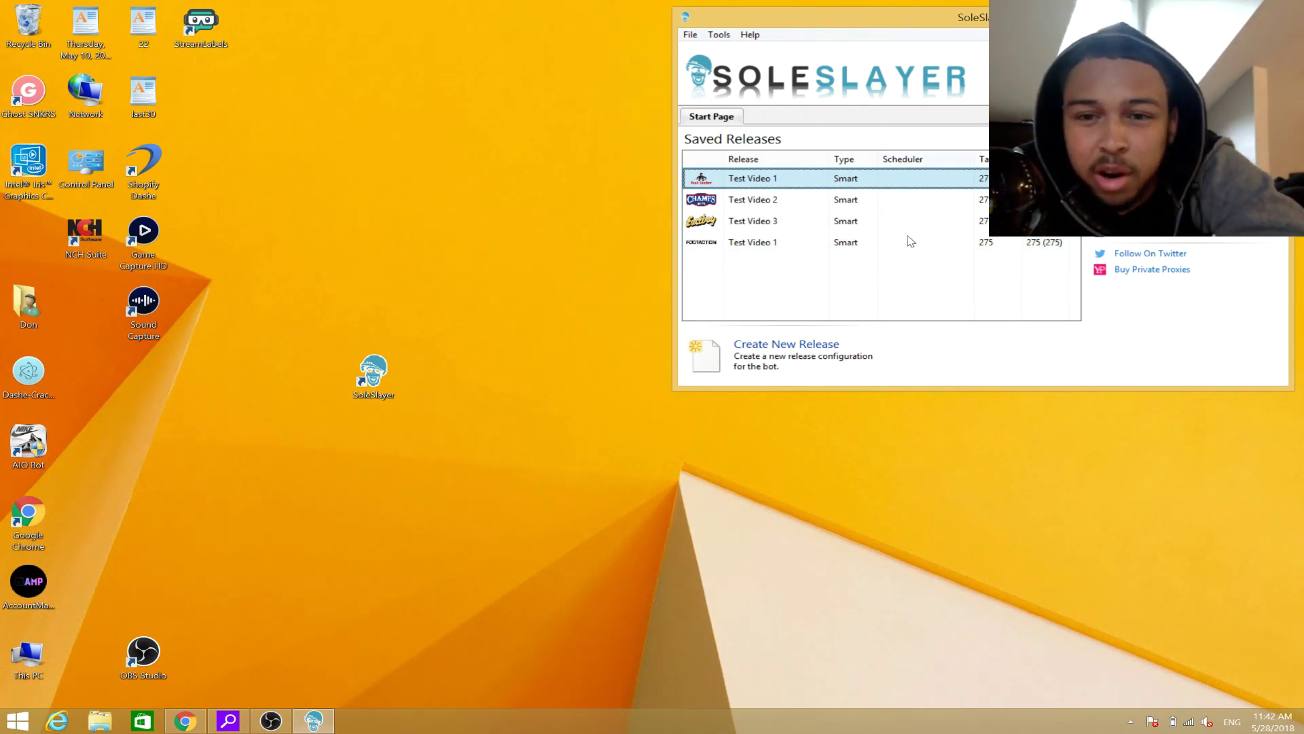
{"action": "left_click", "coordinate": [691, 36]}
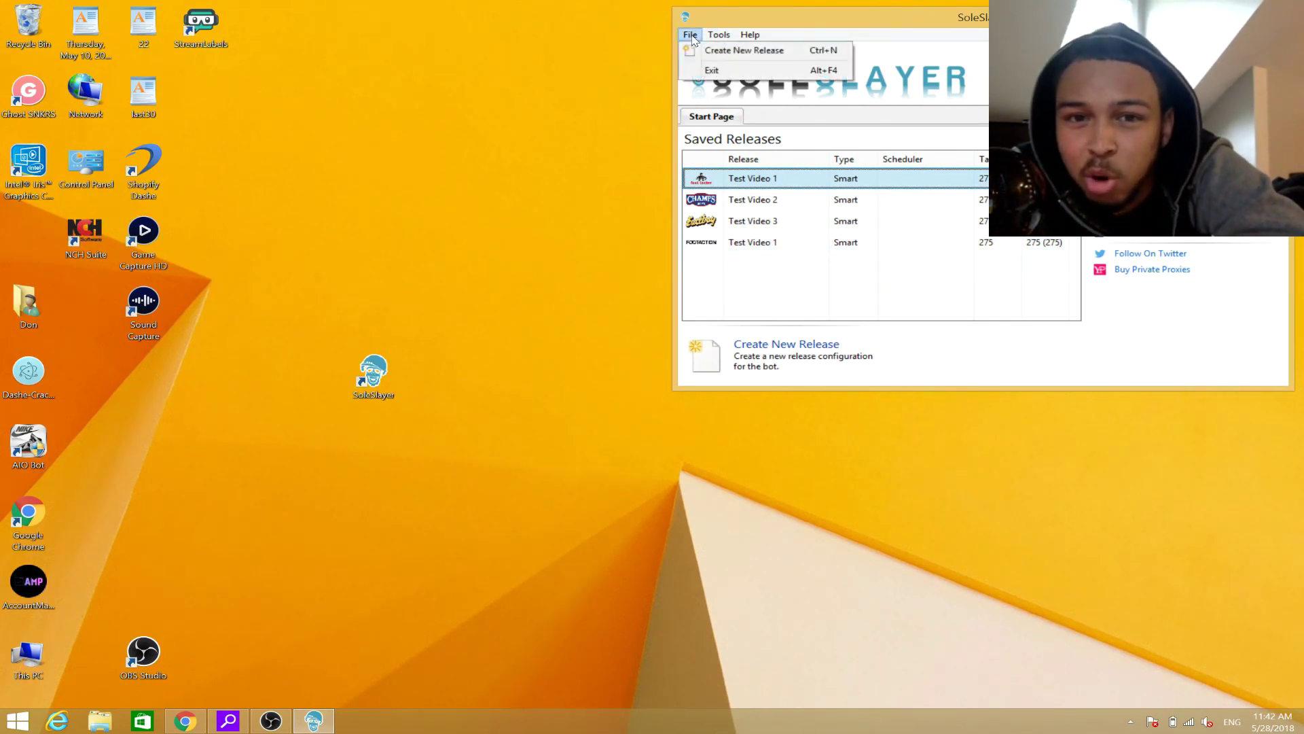
{"action": "left_click", "coordinate": [932, 62]}
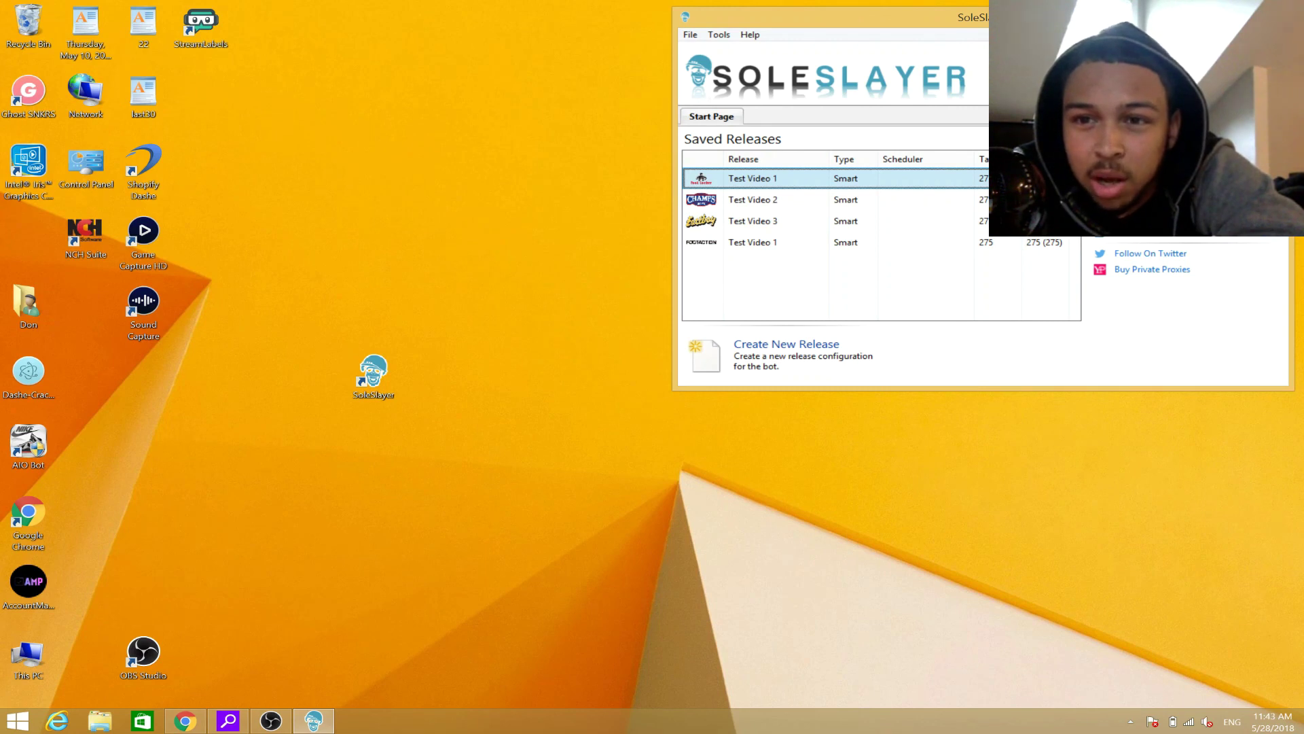
{"action": "mouse_move", "coordinate": [1087, 17]}
{"action": "left_mouse_down"}
{"action": "mouse_move", "coordinate": [1070, 53]}
{"action": "mouse_move", "coordinate": [1085, 19]}
{"action": "left_mouse_up"}
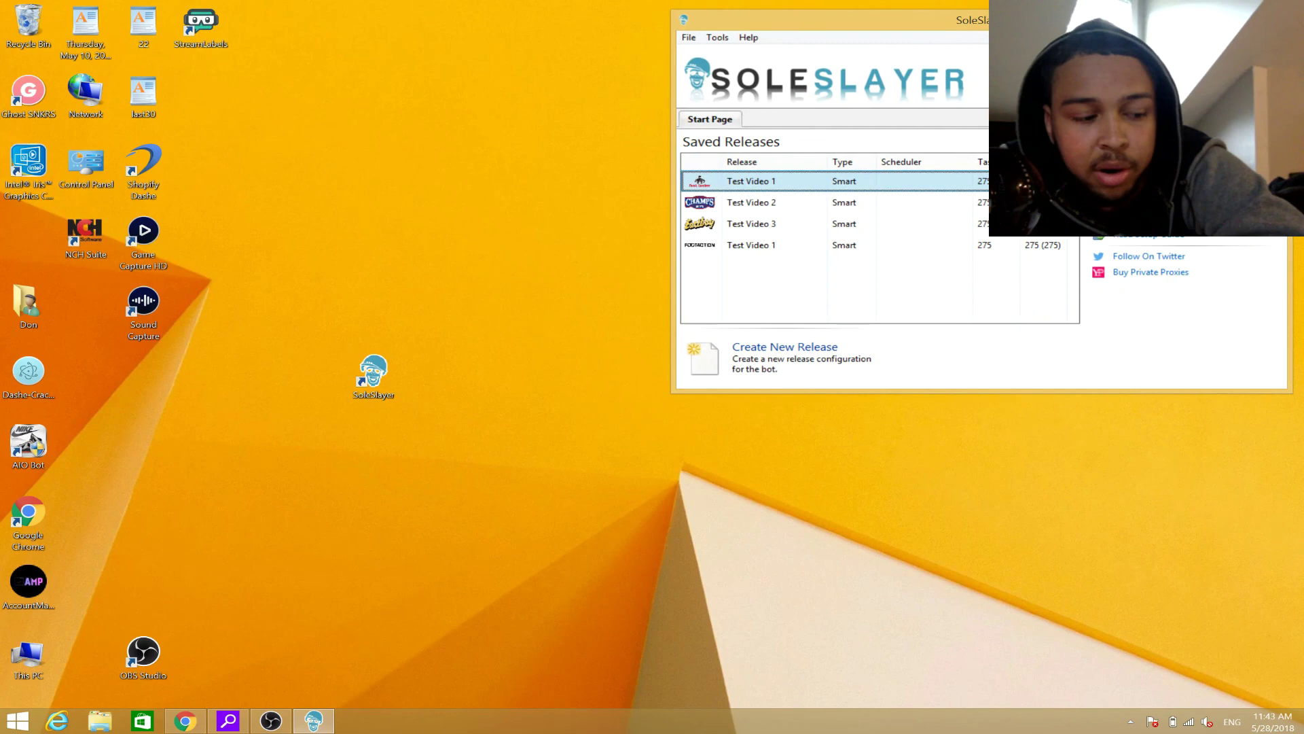